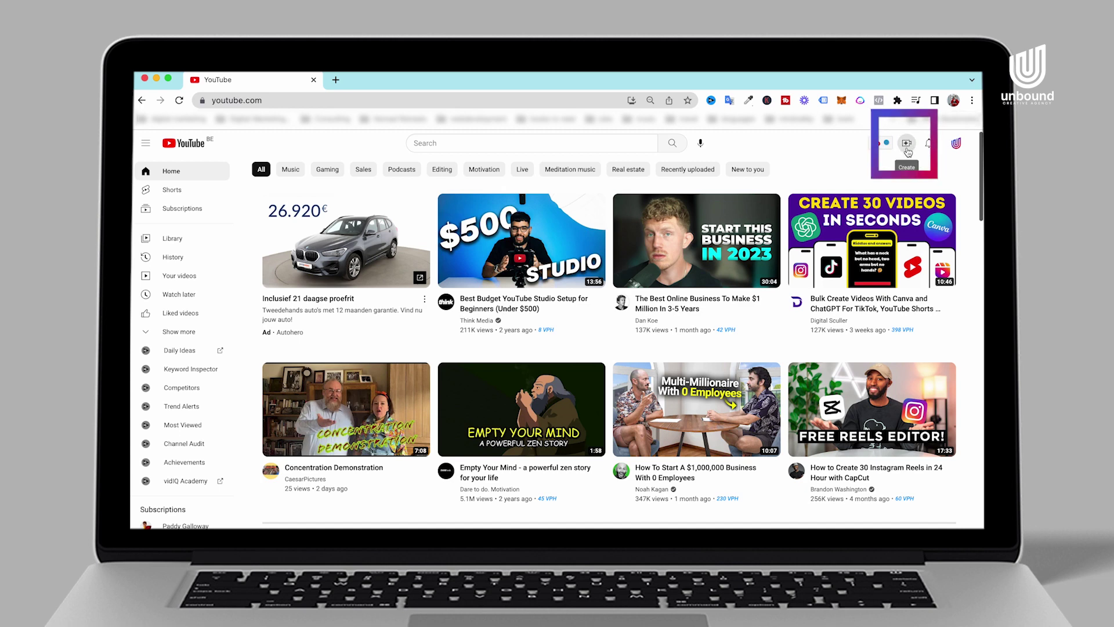
Upload the 'How to Blur Video Background in CapCut Draft 1' mp4 from the YouTube Upload folder.
left_click(907, 146)
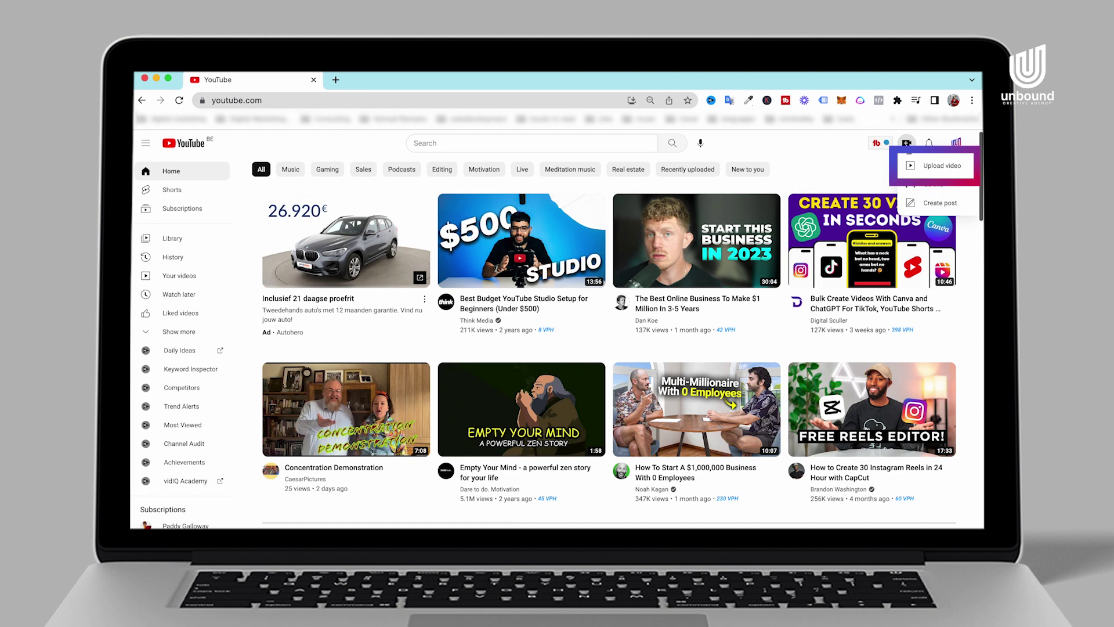
left_click(925, 166)
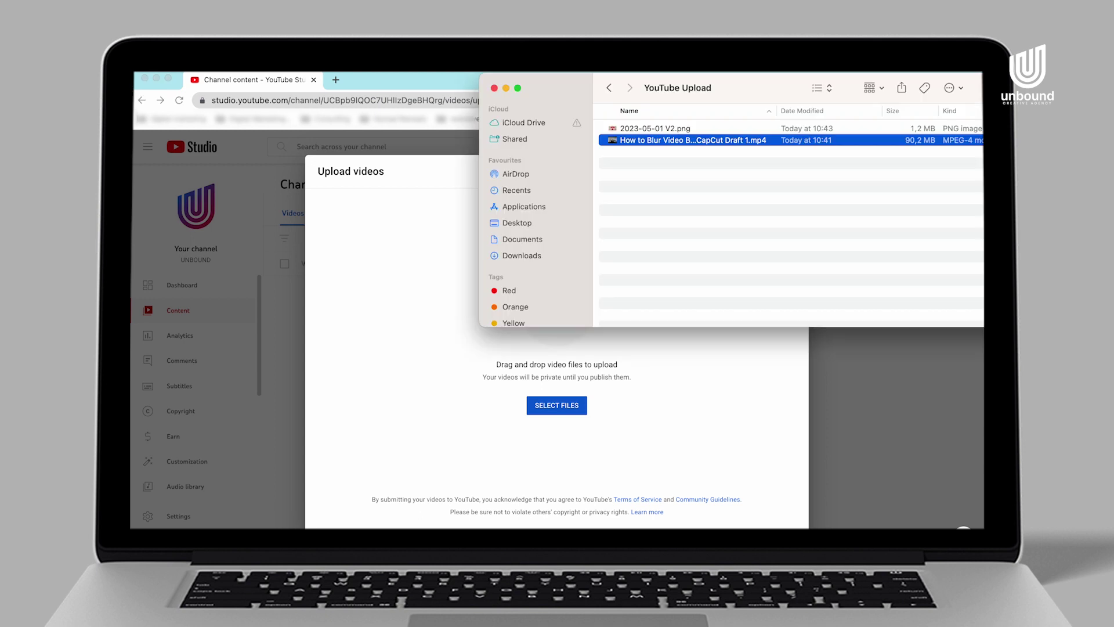
left_click_drag(683, 140, 562, 361)
left_click(464, 310)
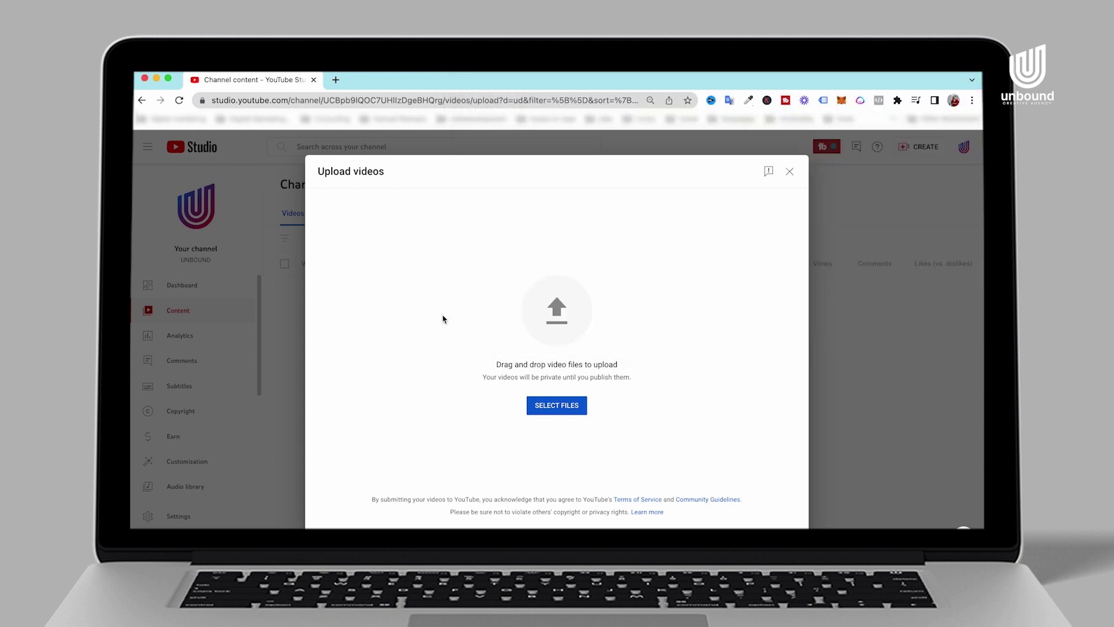
left_click(556, 408)
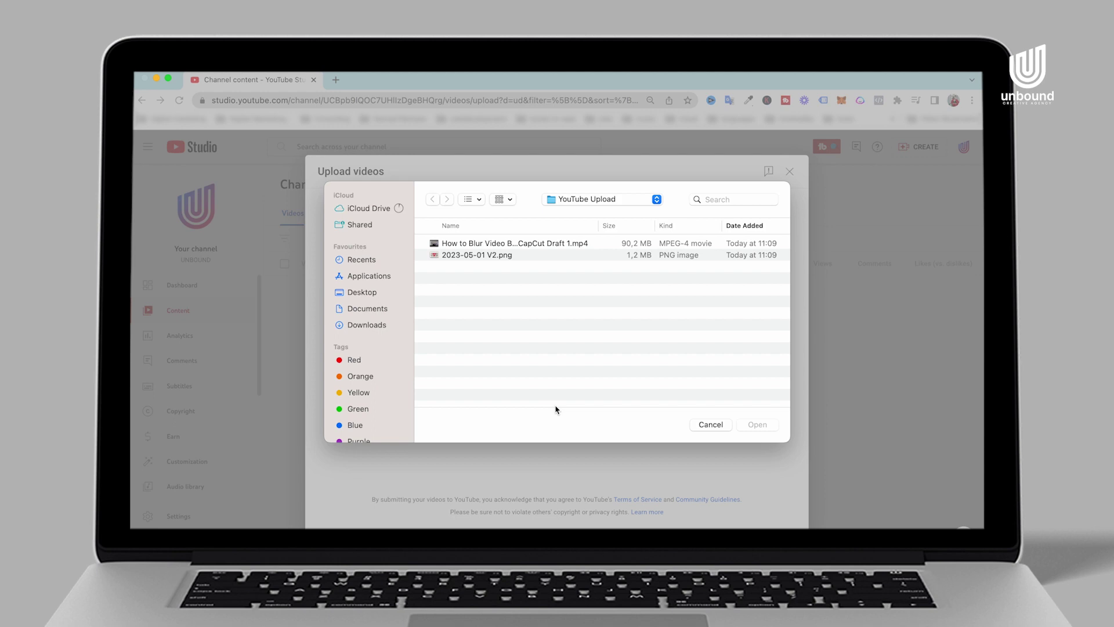
left_click(539, 243)
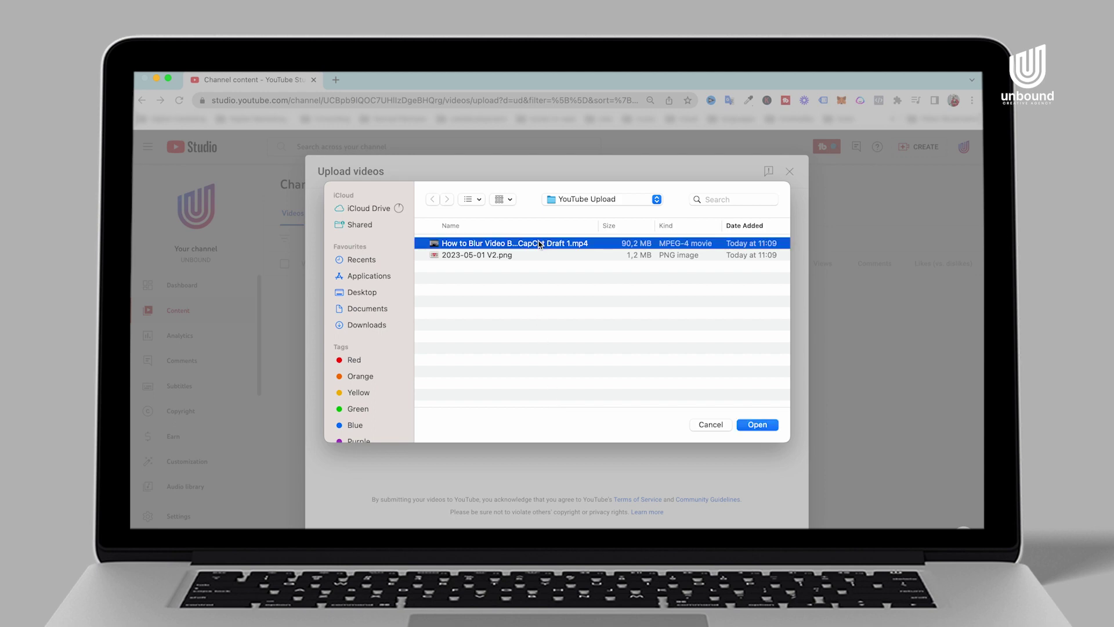
left_click(757, 425)
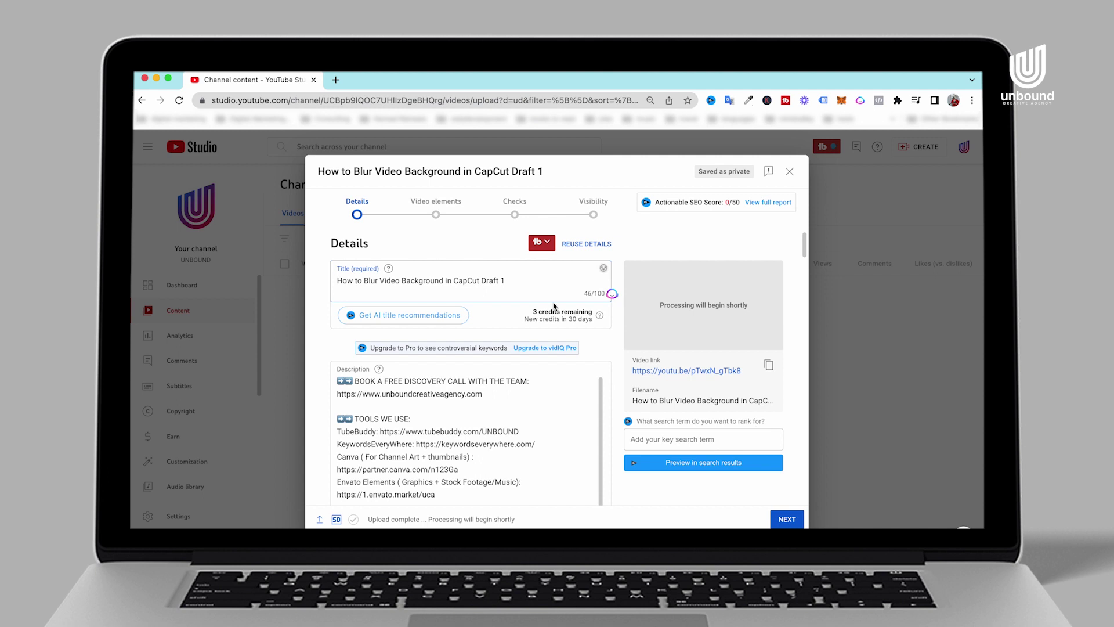
Delete 'Draft 1' from the end of the video title.
left_click(506, 280)
left_click(480, 281, "shift")
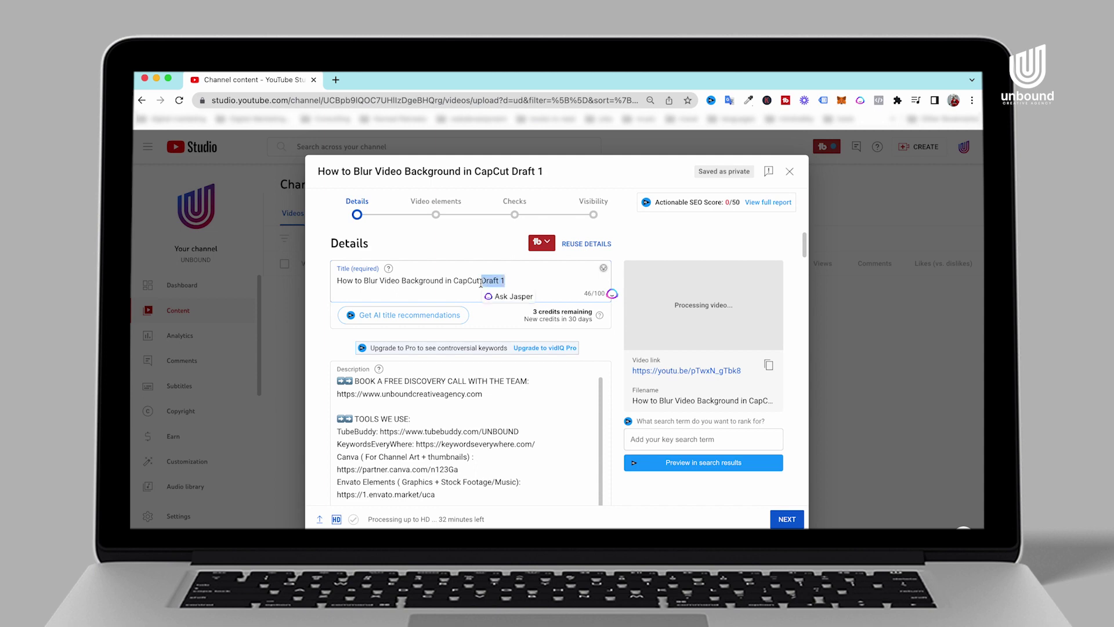
key("BackSpace")
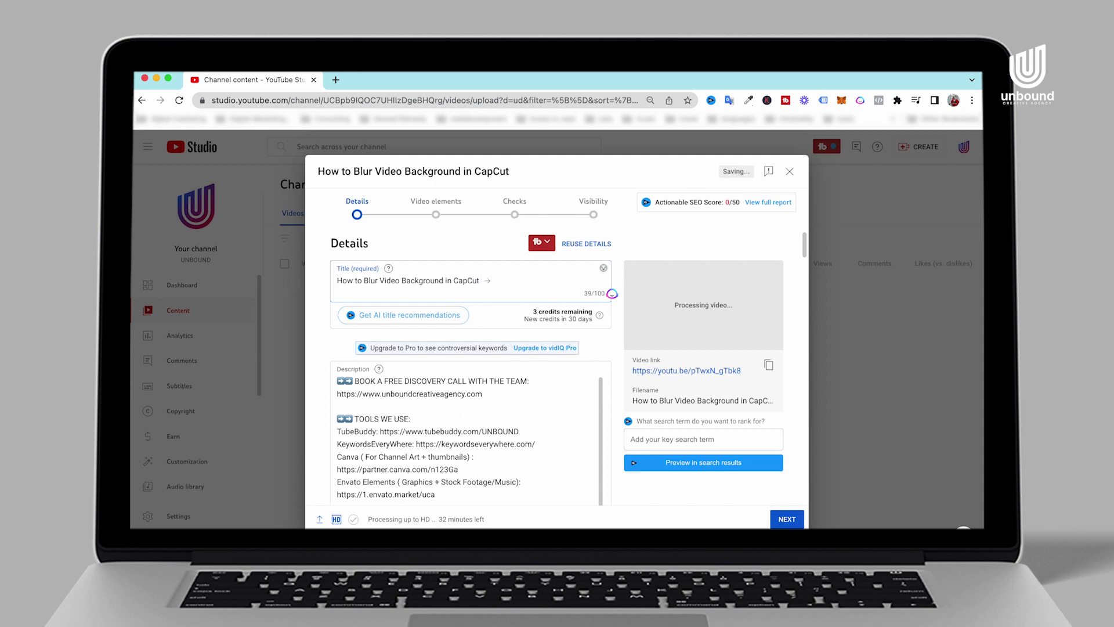
Copy the title text from the Wrike SEO brief.
key("super+Tab")
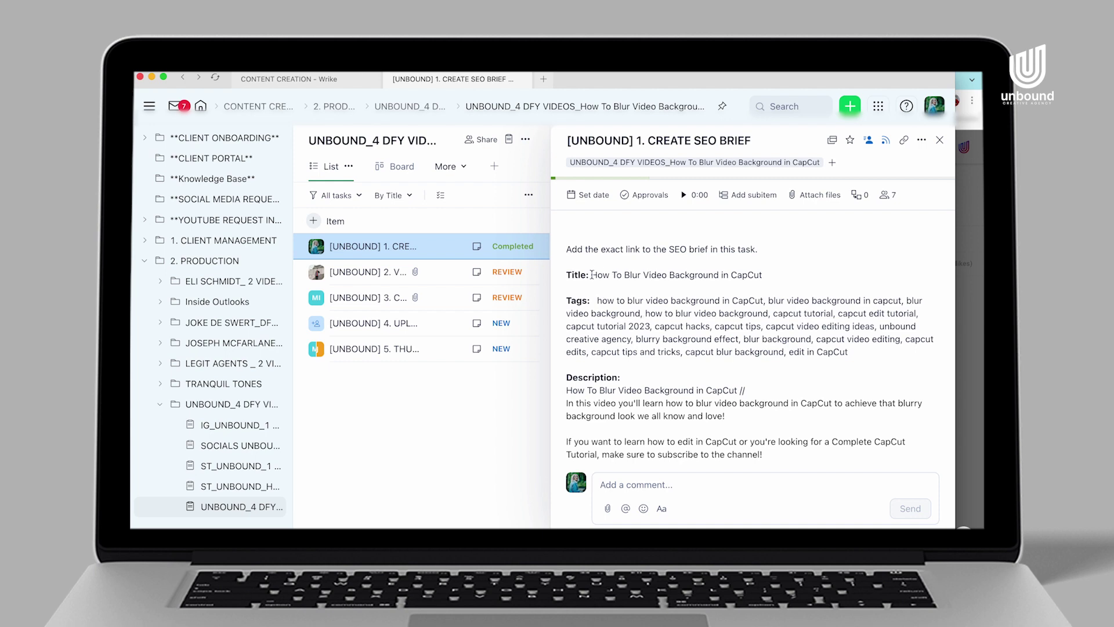
left_click_drag(592, 275, 763, 275)
key("super+c")
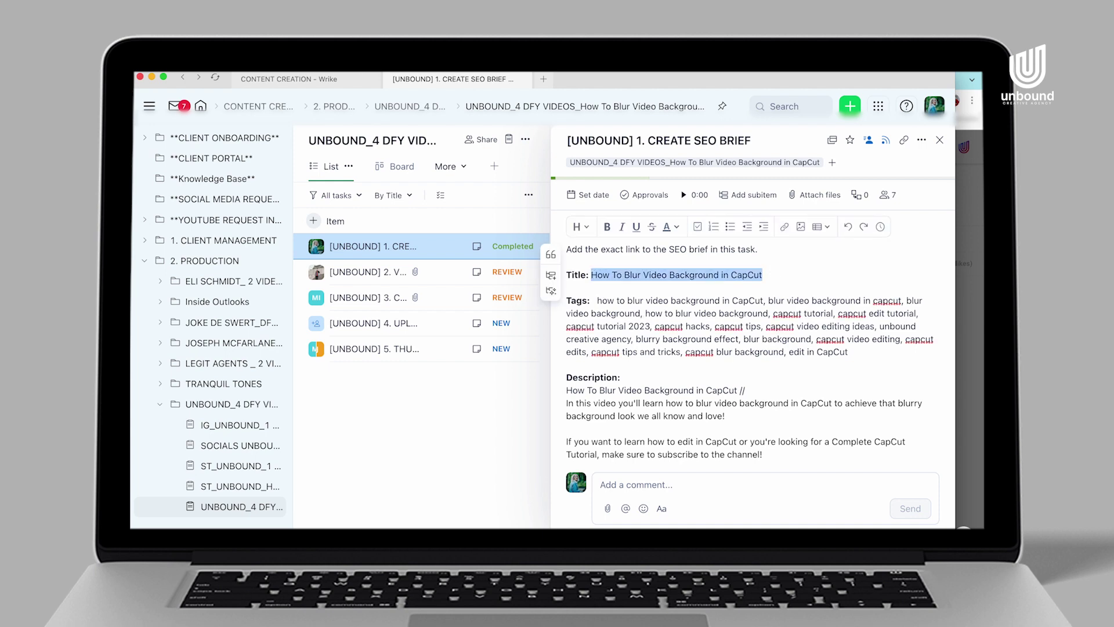
key("super+Tab")
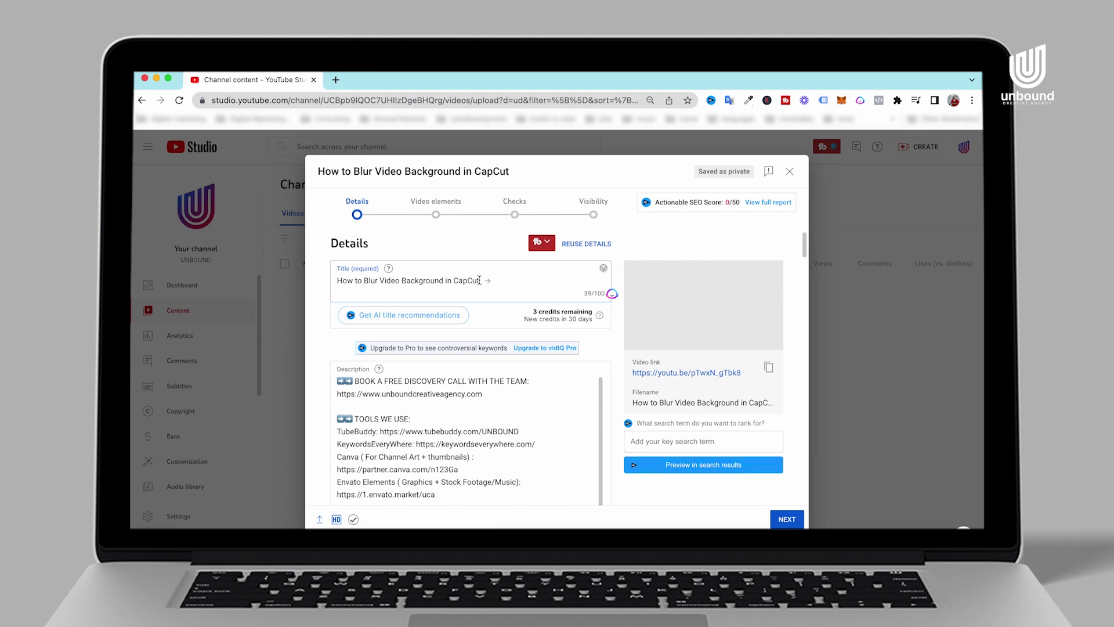
Replace the video title with the brief's 'How To Blur Video Background in CapCut'.
left_click_drag(478, 280, 337, 282)
key("super+v")
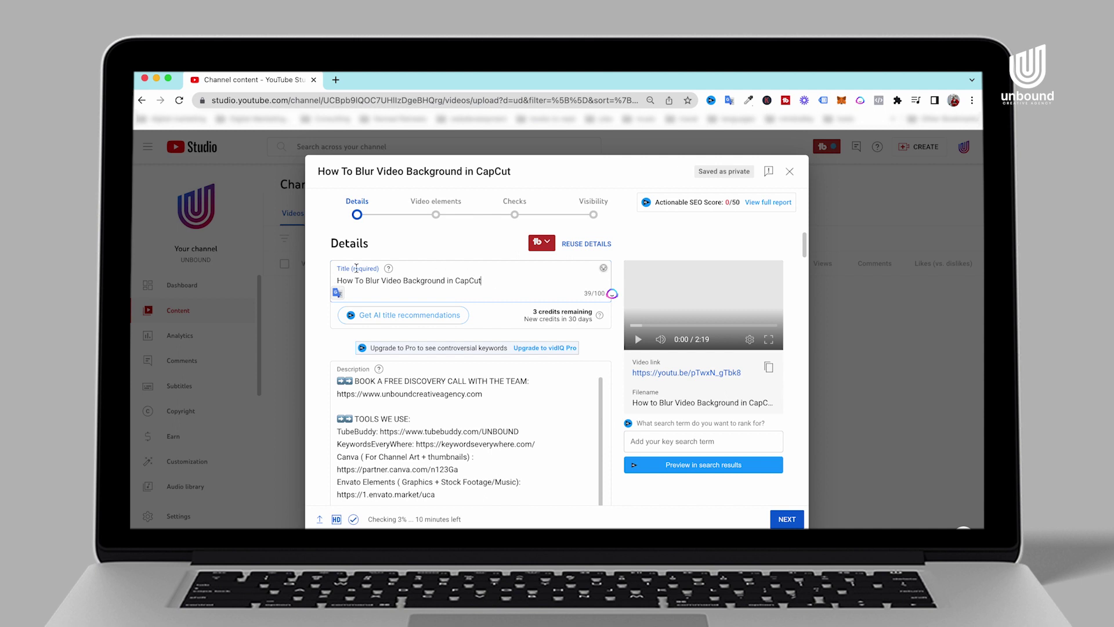
scroll(406, 290, "down", 3)
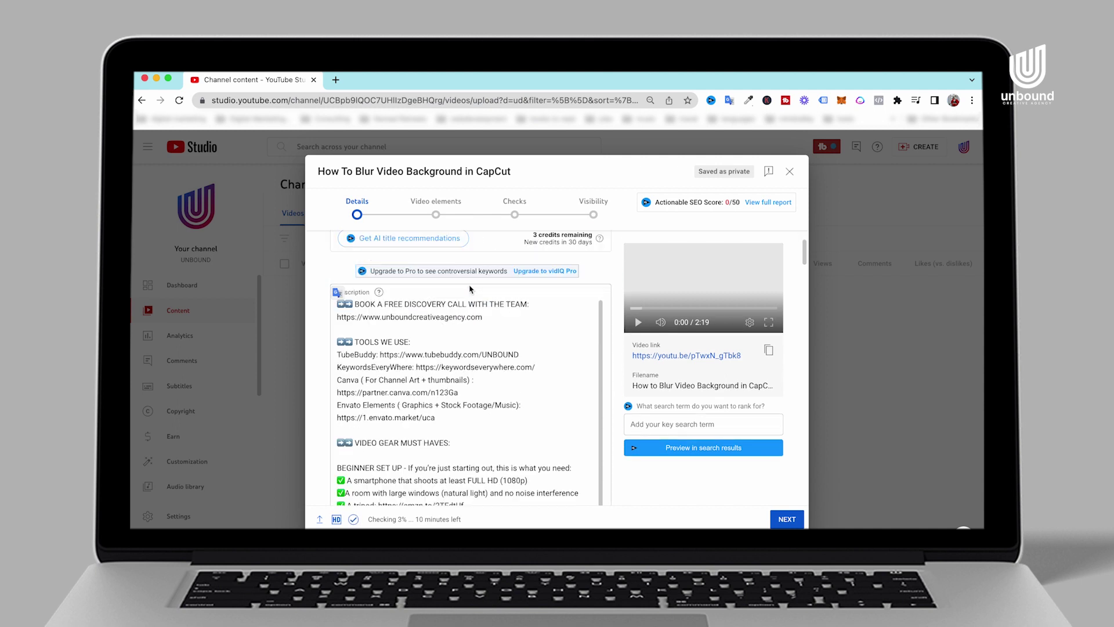
scroll(442, 326, "down", 2)
scroll(442, 327, "up", 2)
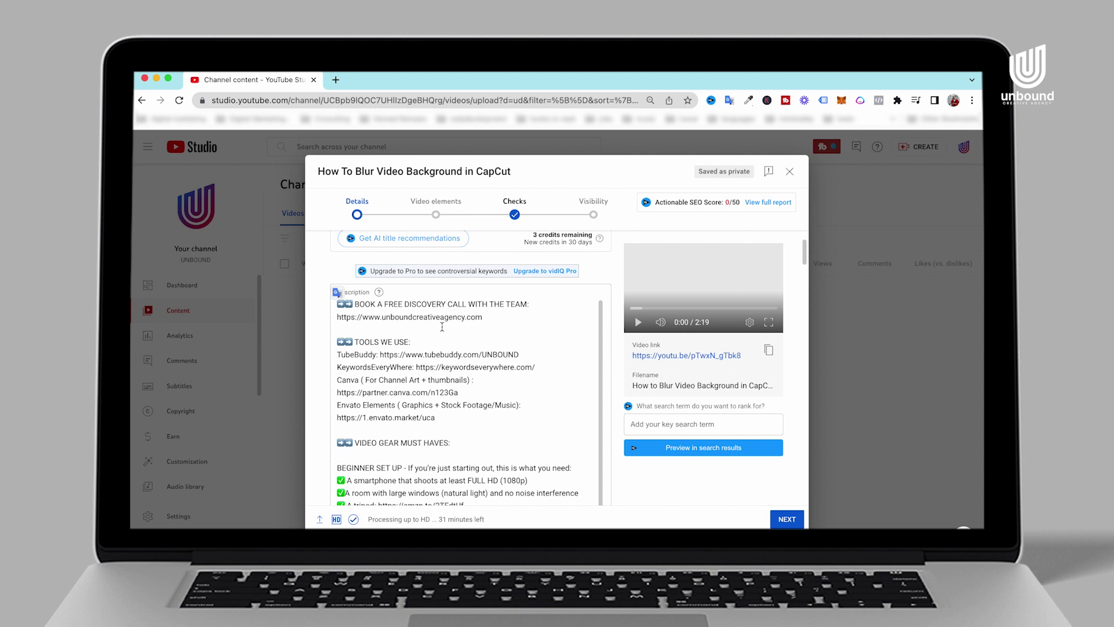
scroll(418, 370, "down", 2)
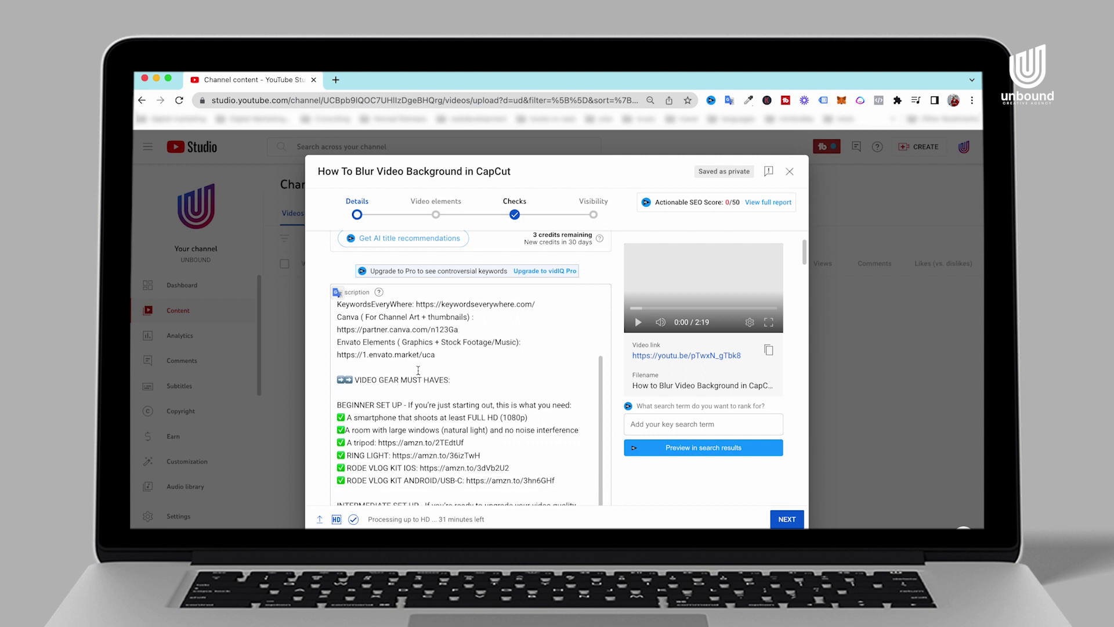
scroll(418, 370, "down", 5)
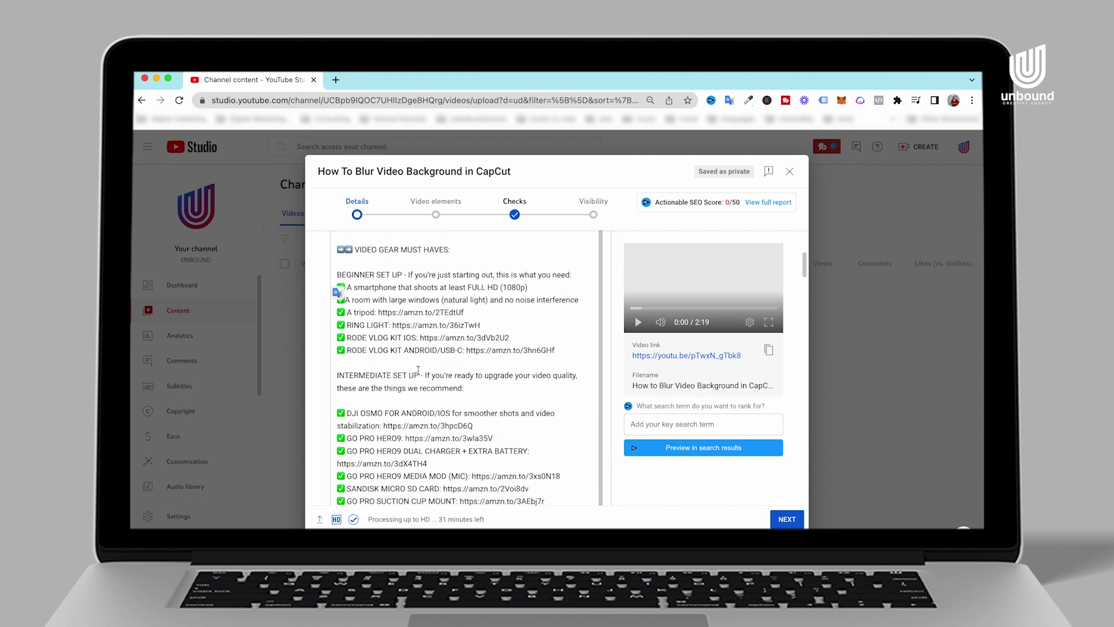
scroll(418, 370, "up", 5)
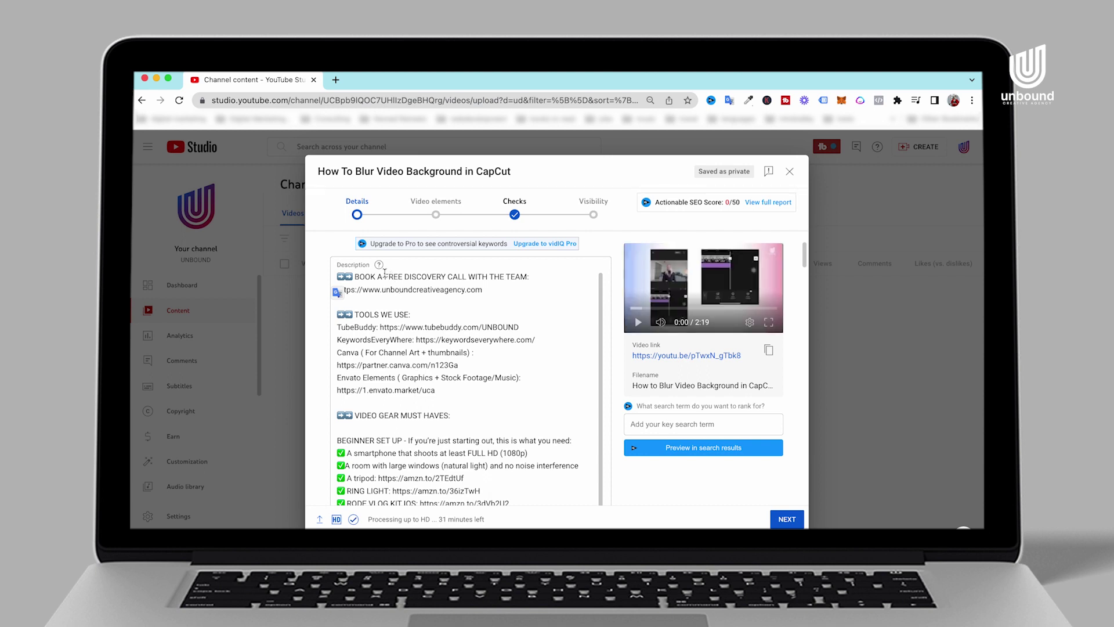
Insert blank lines at the top of the video description.
left_click(337, 277)
key("Return")
key("Return")
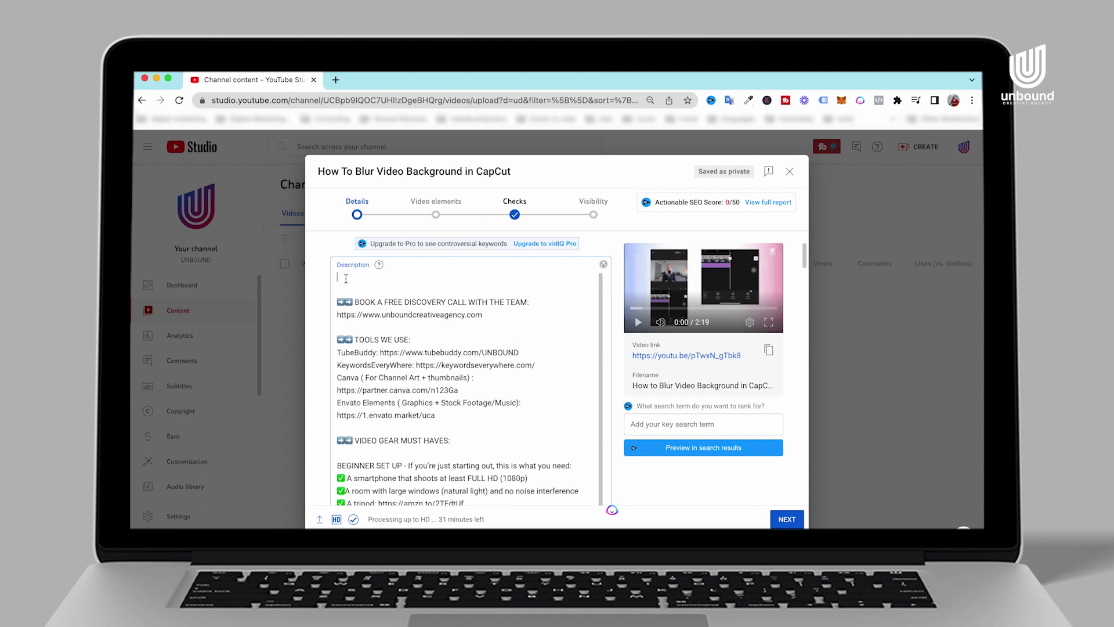
type("→")
Select the description text in the Wrike SEO brief.
key("super+Tab")
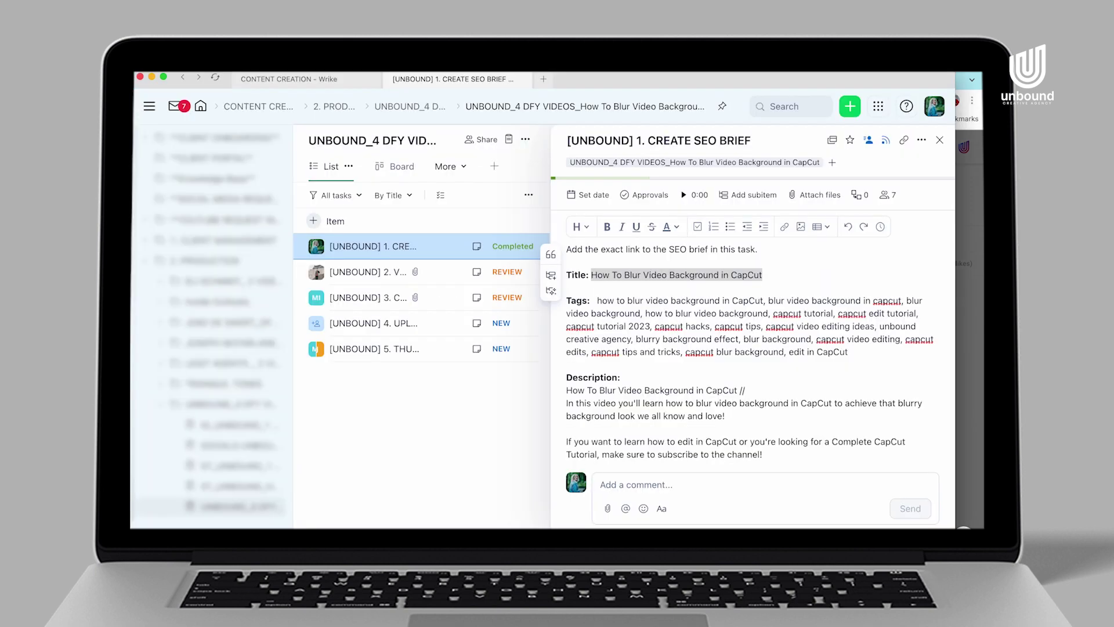
scroll(623, 417, "down", 2)
left_click_drag(566, 344, 773, 409)
key("super+c")
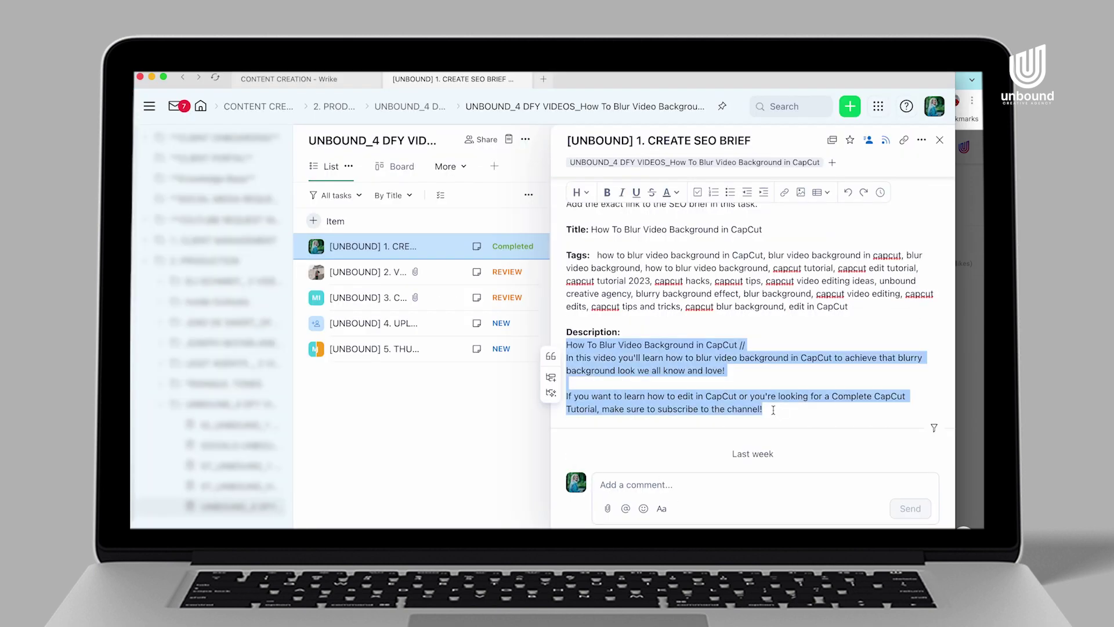
Paste the brief's description at the top of the Description box, reaching 2001/5000 characters.
key("super+Tab")
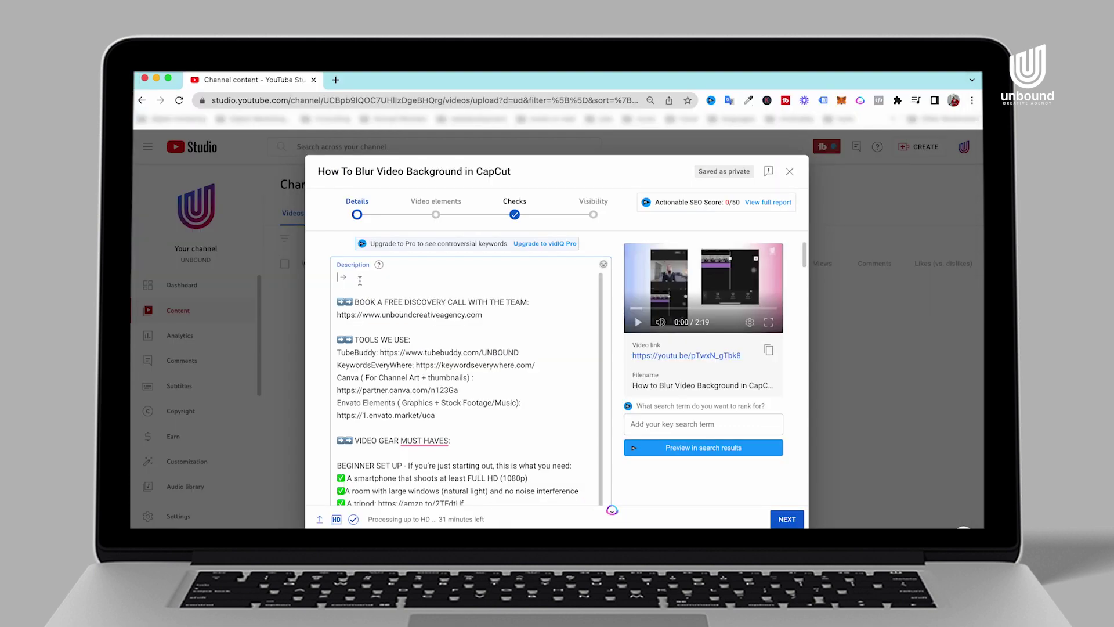
key("super+v")
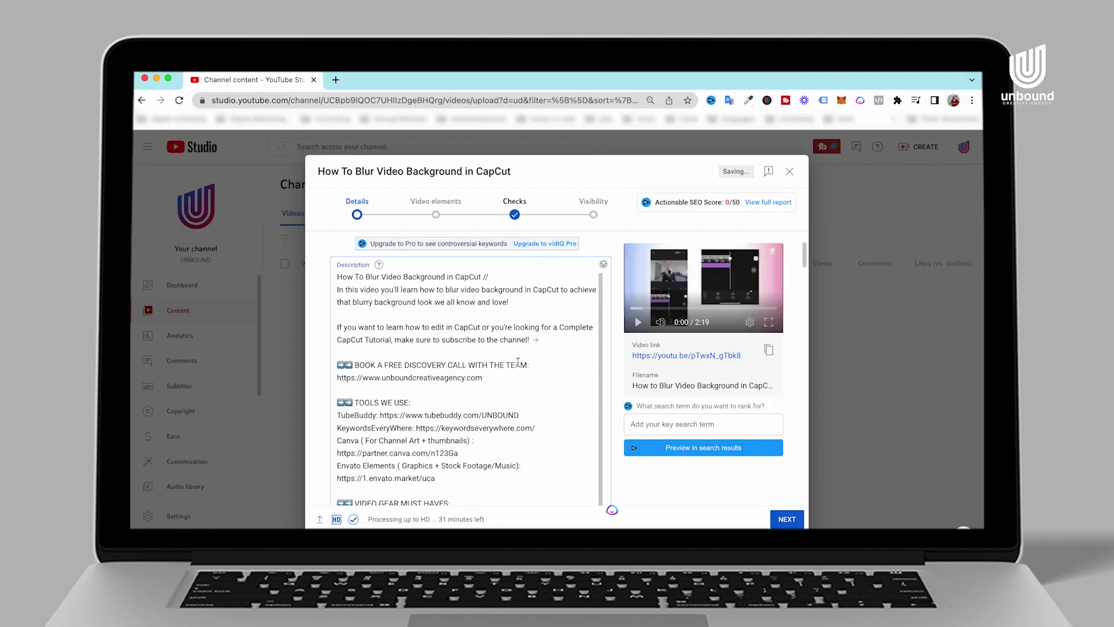
scroll(518, 362, "down", 15)
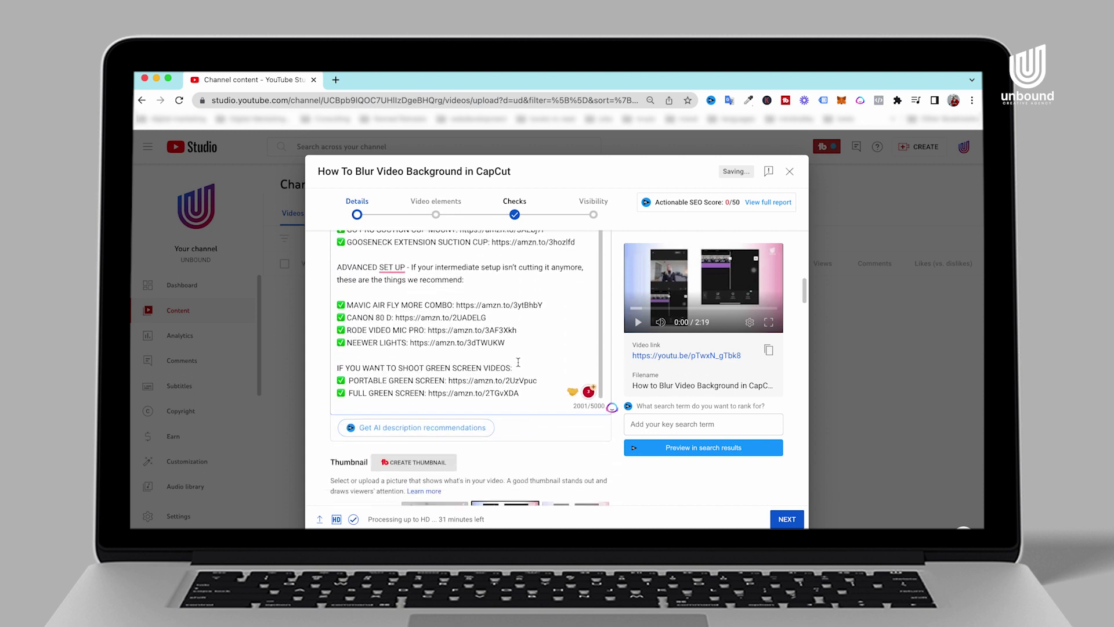
scroll(518, 362, "down", 5)
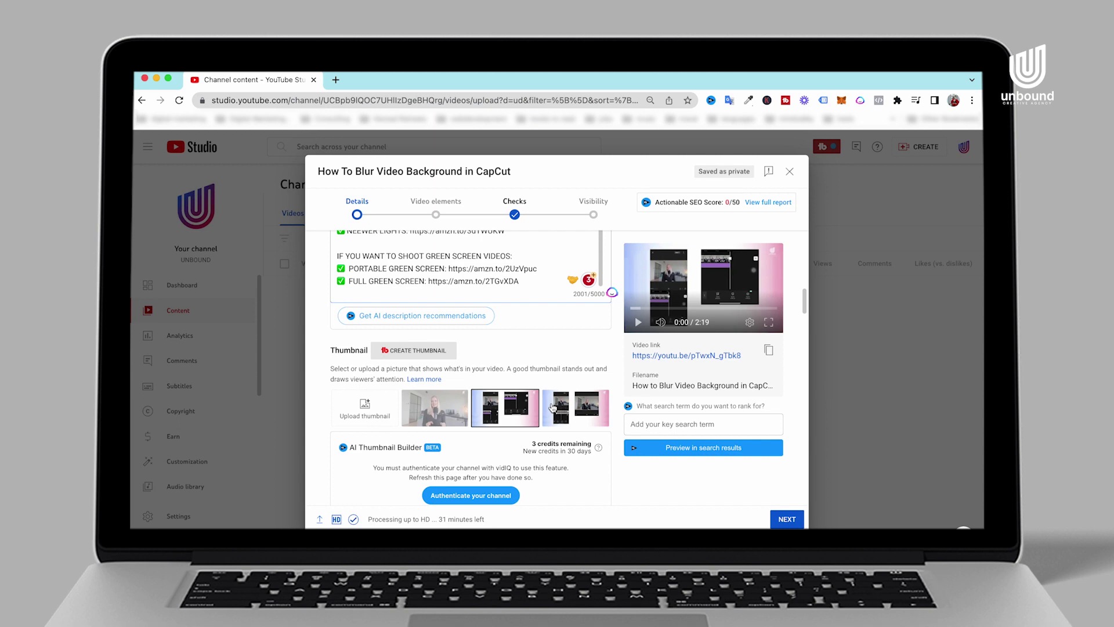
Upload 2023-05-01 V2.png as the video's custom thumbnail.
left_click(362, 411)
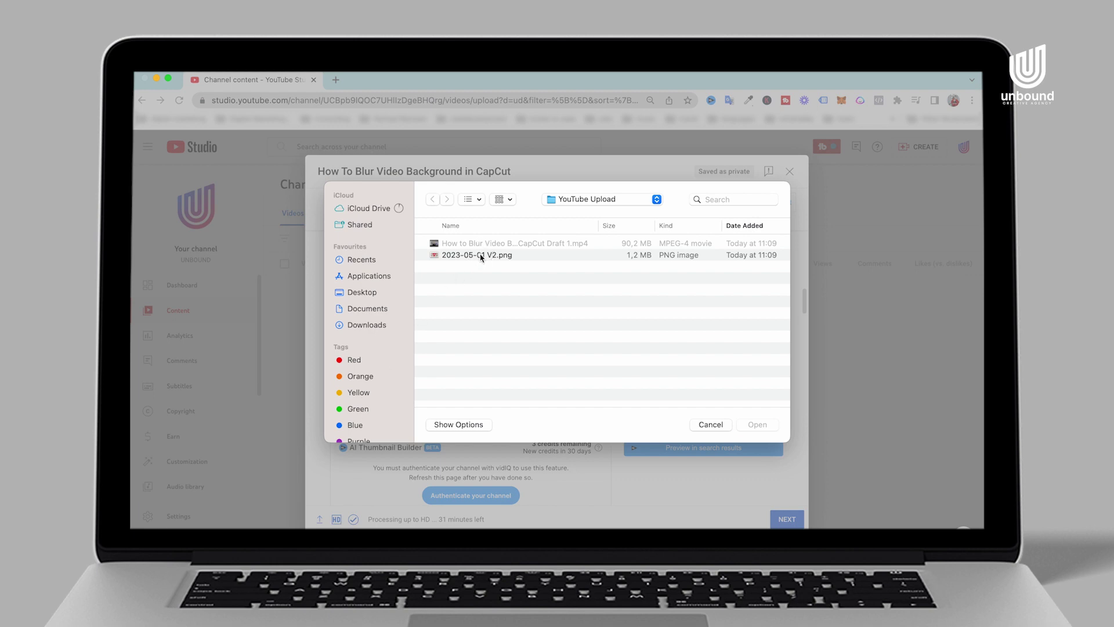
left_click(482, 257)
left_click(759, 428)
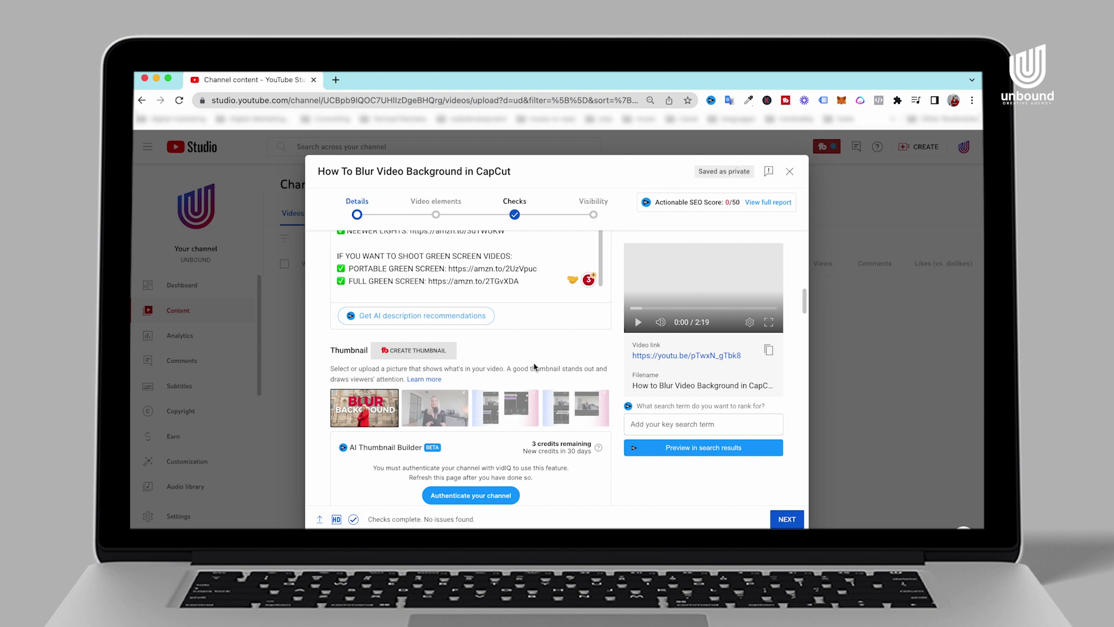
scroll(534, 367, "down", 5)
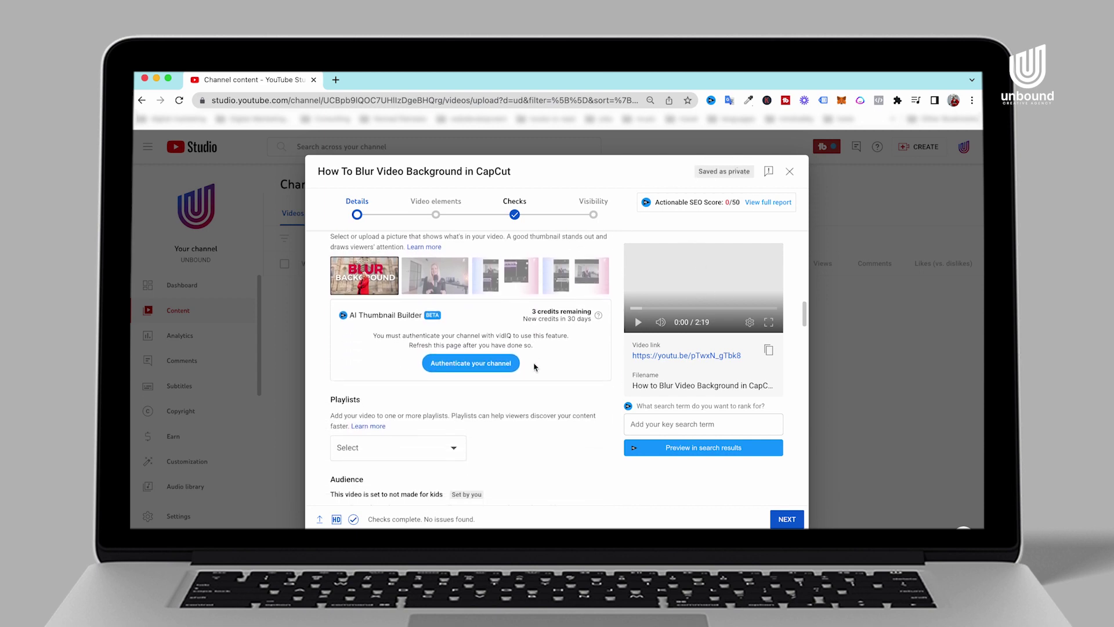
scroll(534, 366, "down", 5)
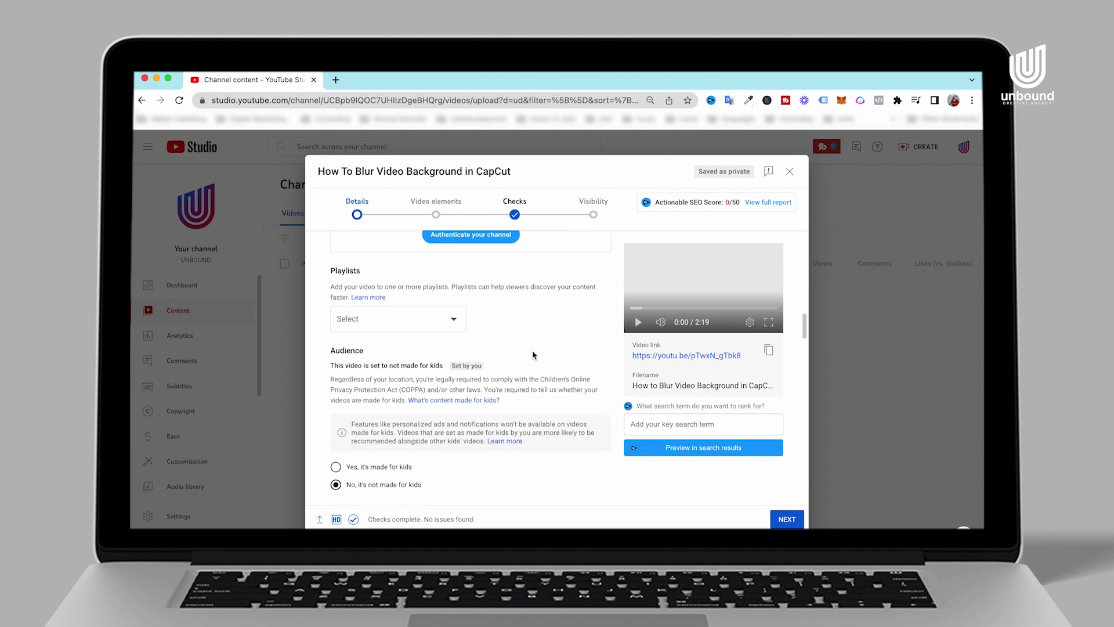
scroll(534, 355, "down", 1)
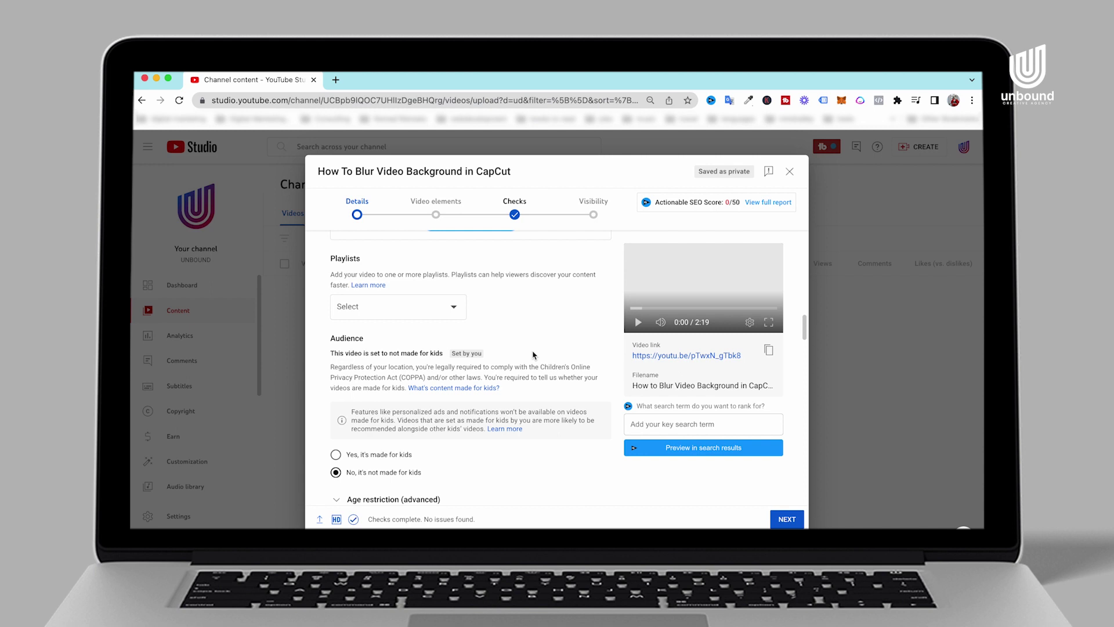
Tick COMPLETE CapCut Tutorial and Free Video Editing Tools in the Playlists dropdown.
left_click(454, 307)
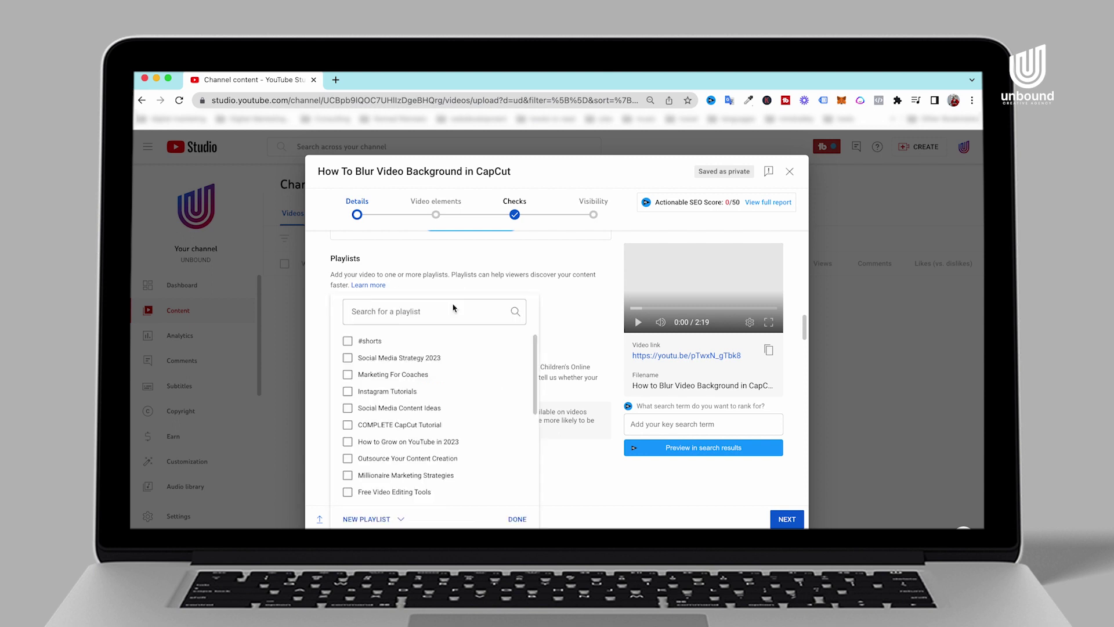
left_click(348, 425)
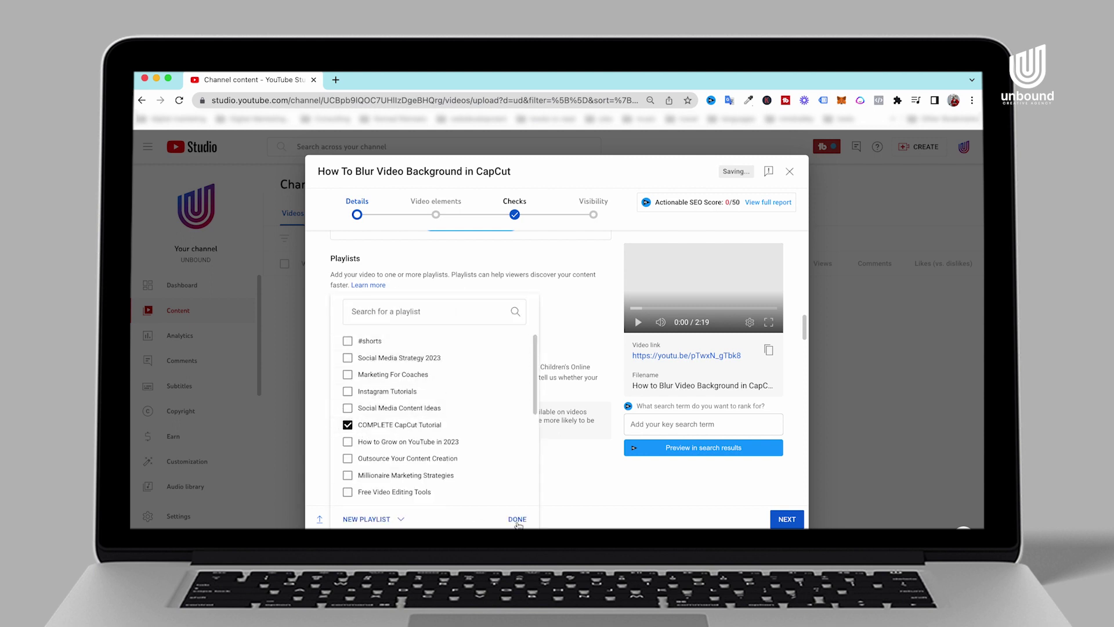
left_click(347, 492)
scroll(427, 451, "down", 1)
scroll(426, 450, "down", 6)
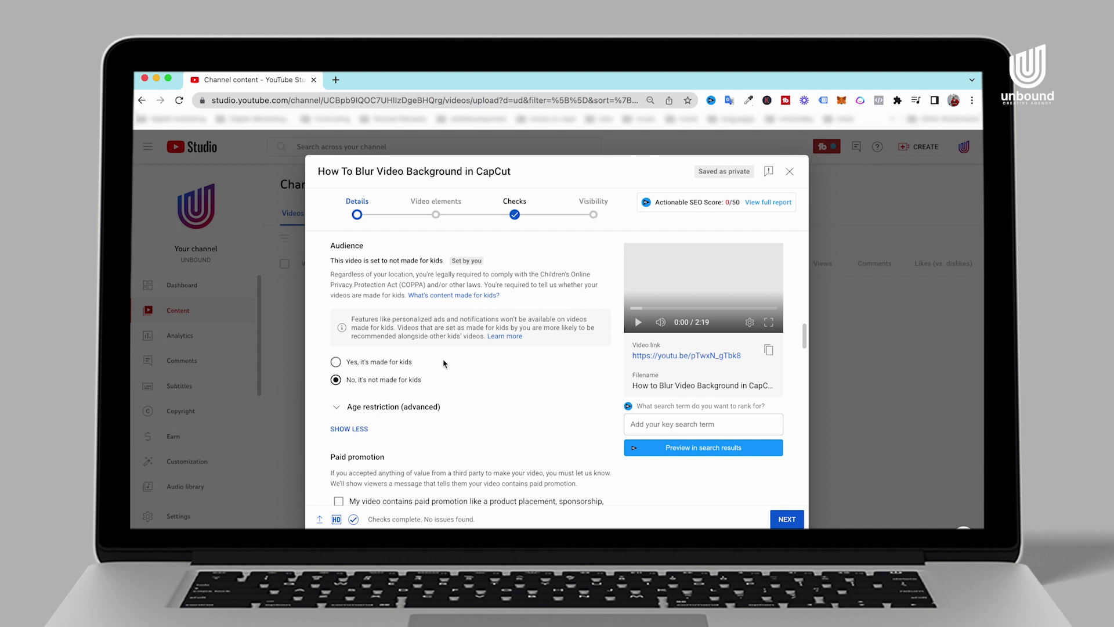
scroll(443, 359, "down", 5)
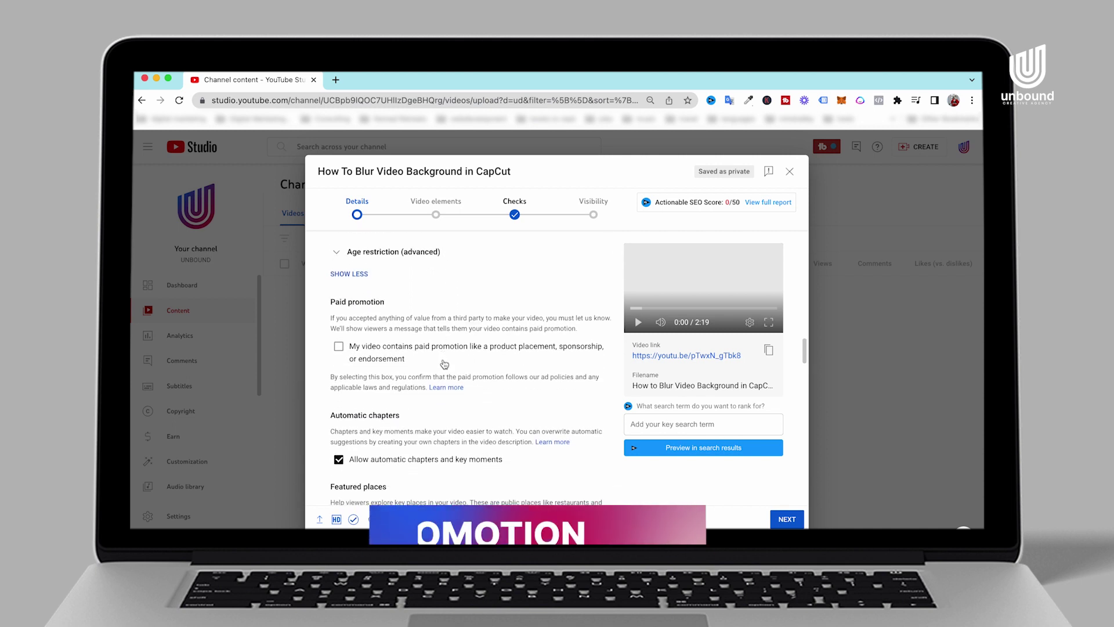
scroll(443, 359, "down", 1)
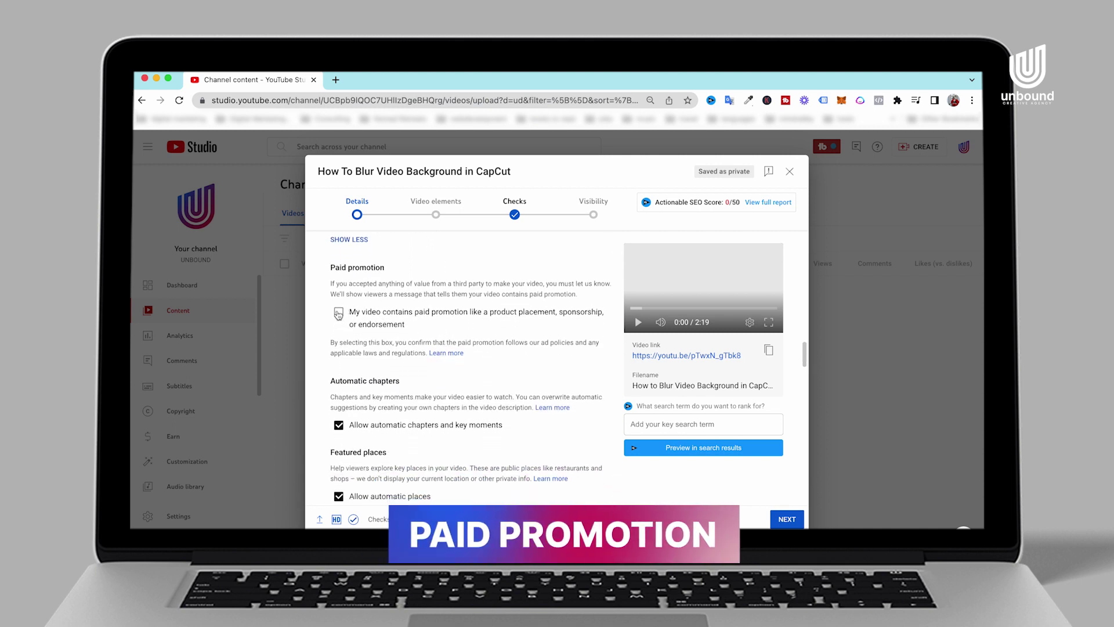
scroll(350, 329, "down", 3)
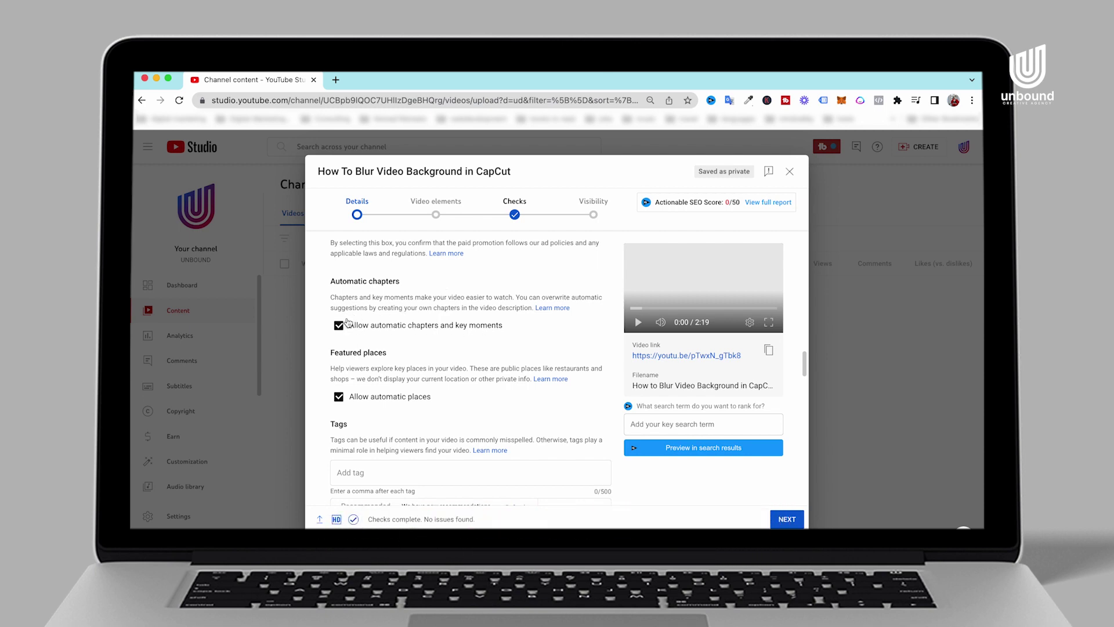
scroll(371, 313, "down", 3)
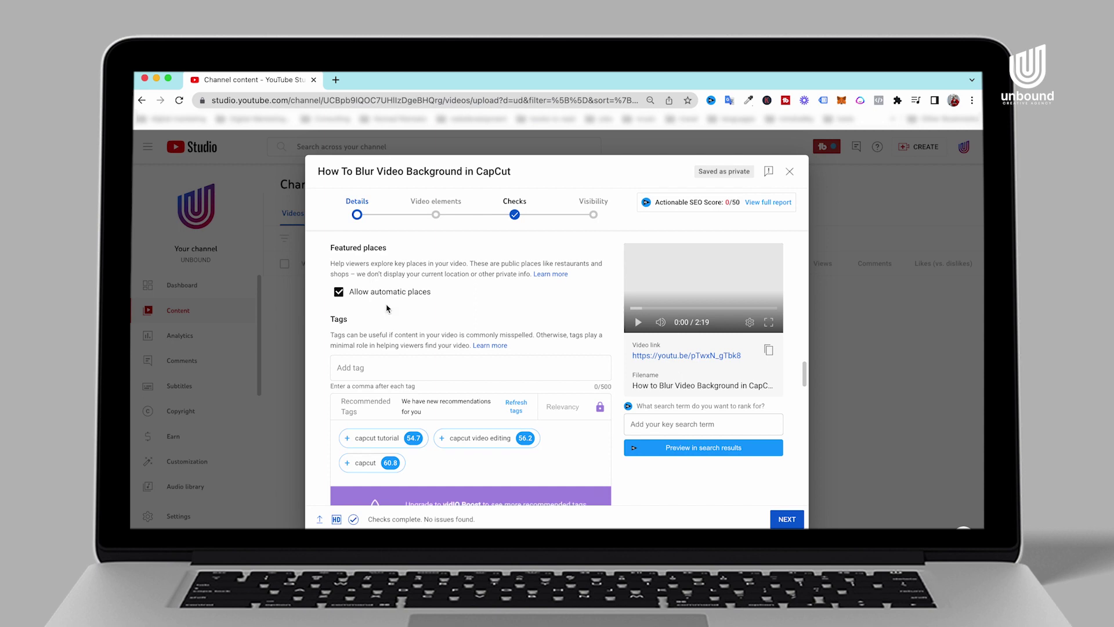
Paste the SEO brief's full tag list into Tags, reaching 427/500 characters.
scroll(436, 298, "down", 2)
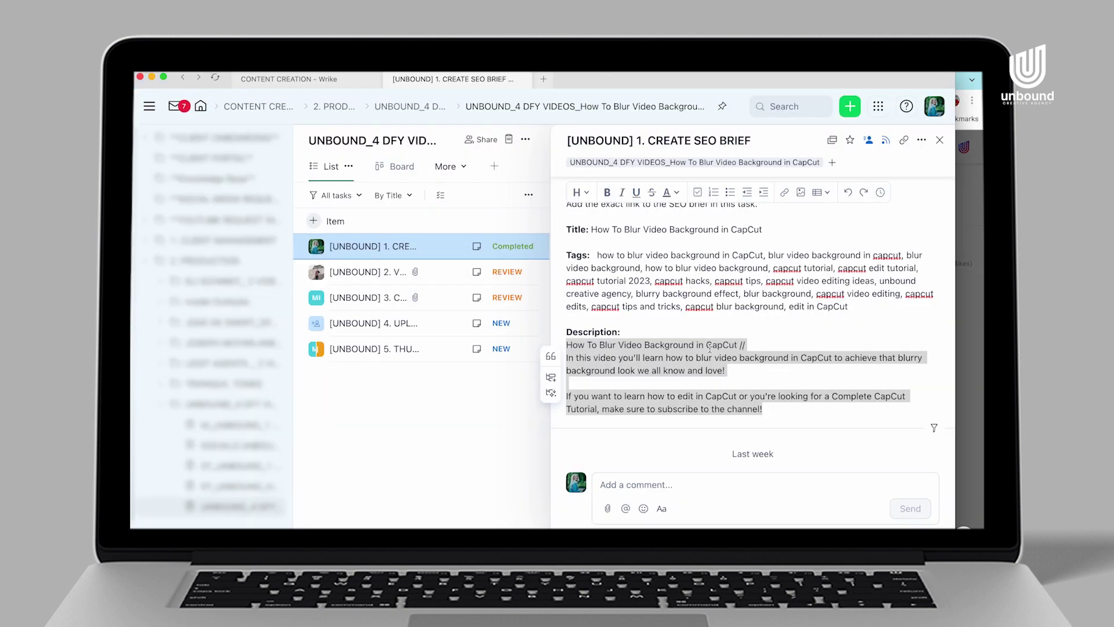
scroll(709, 348, "up", 2)
left_click_drag(597, 294, 851, 353)
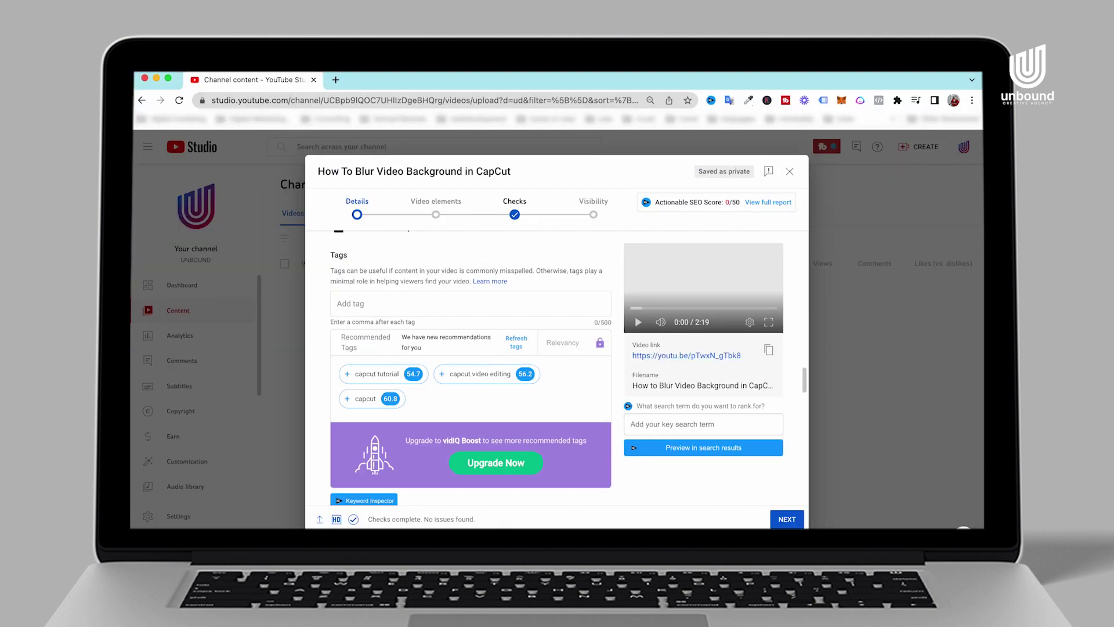
left_click(415, 302)
key("ctrl+v")
scroll(568, 384, "down", 3)
scroll(568, 384, "down", 1)
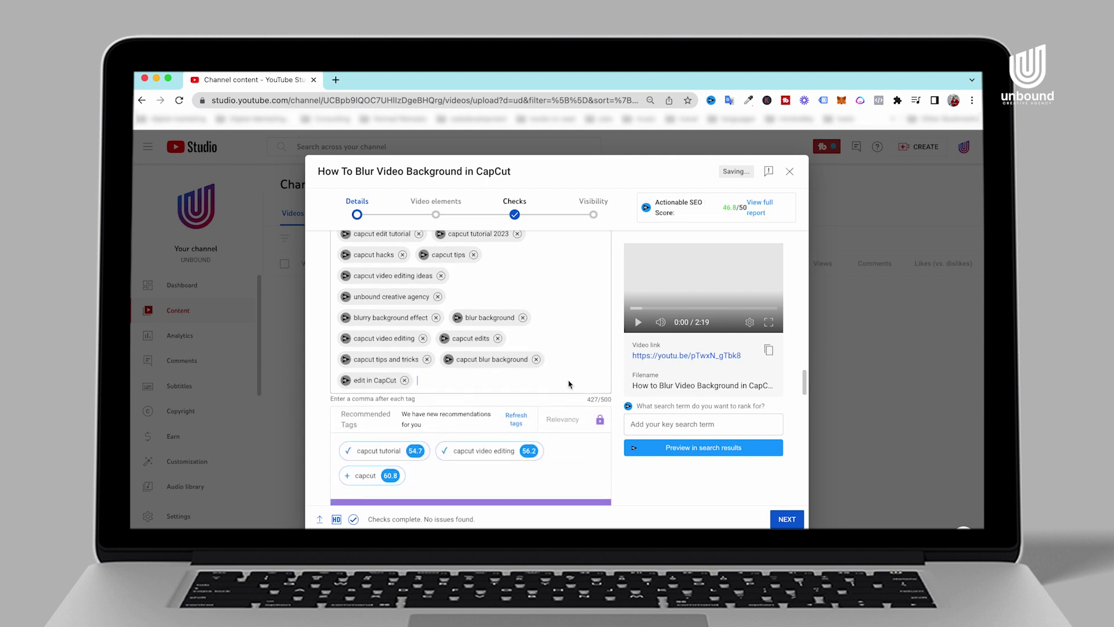
scroll(568, 384, "down", 6)
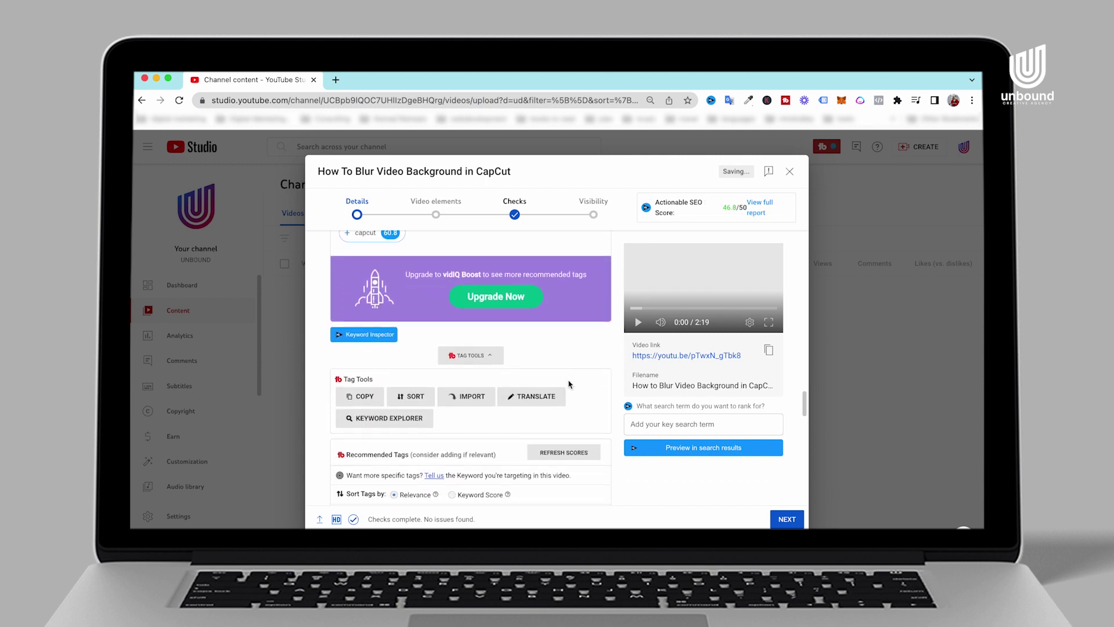
scroll(568, 384, "down", 8)
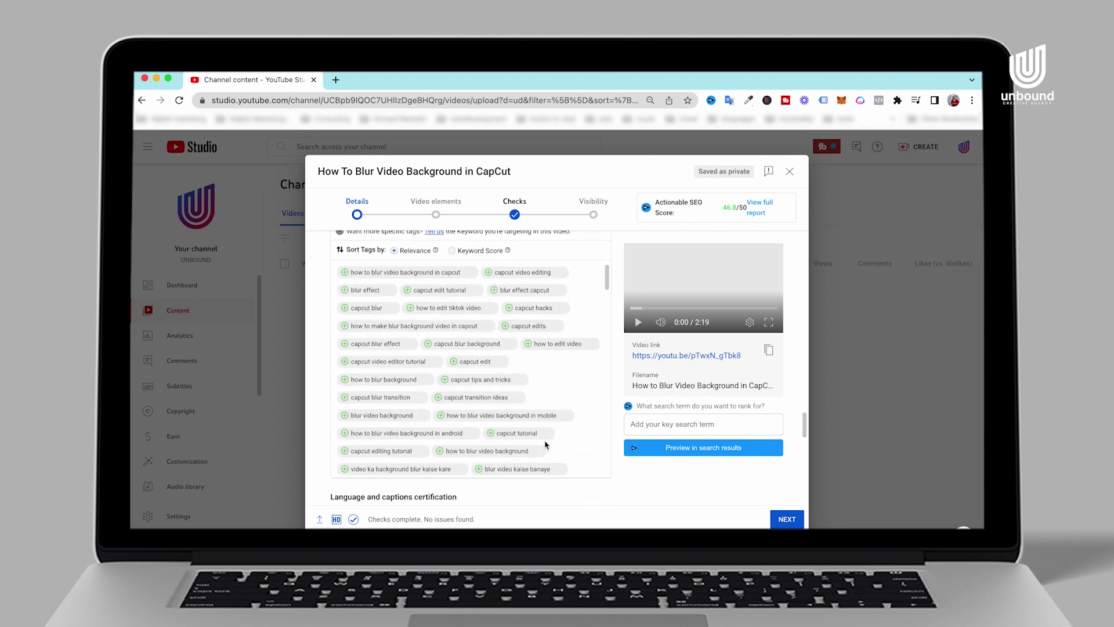
scroll(545, 446, "up", 3)
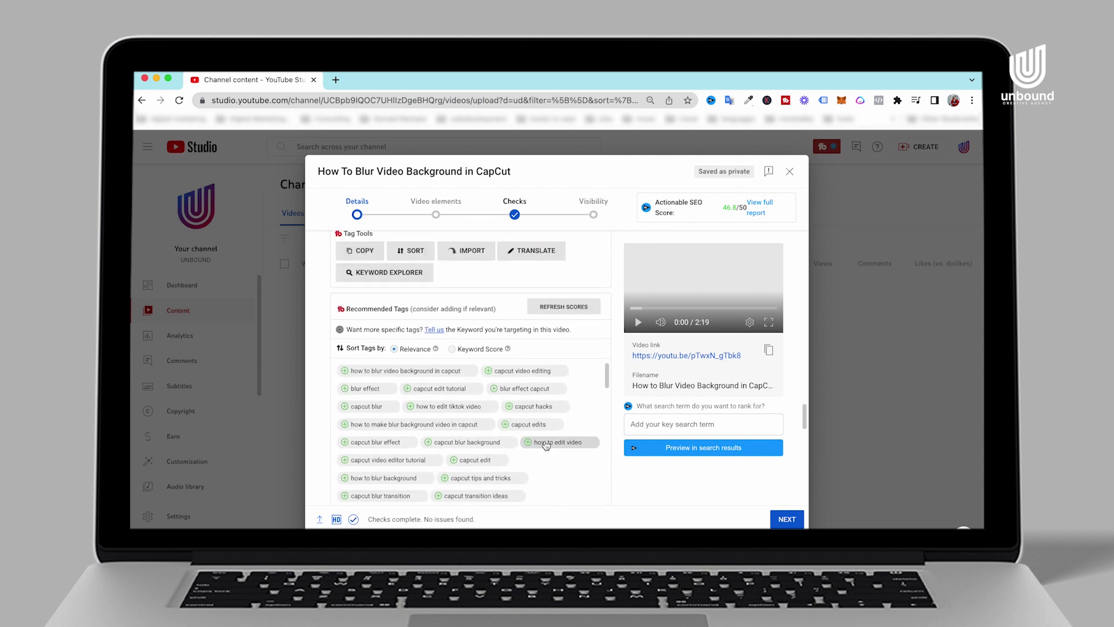
scroll(545, 444, "down", 3)
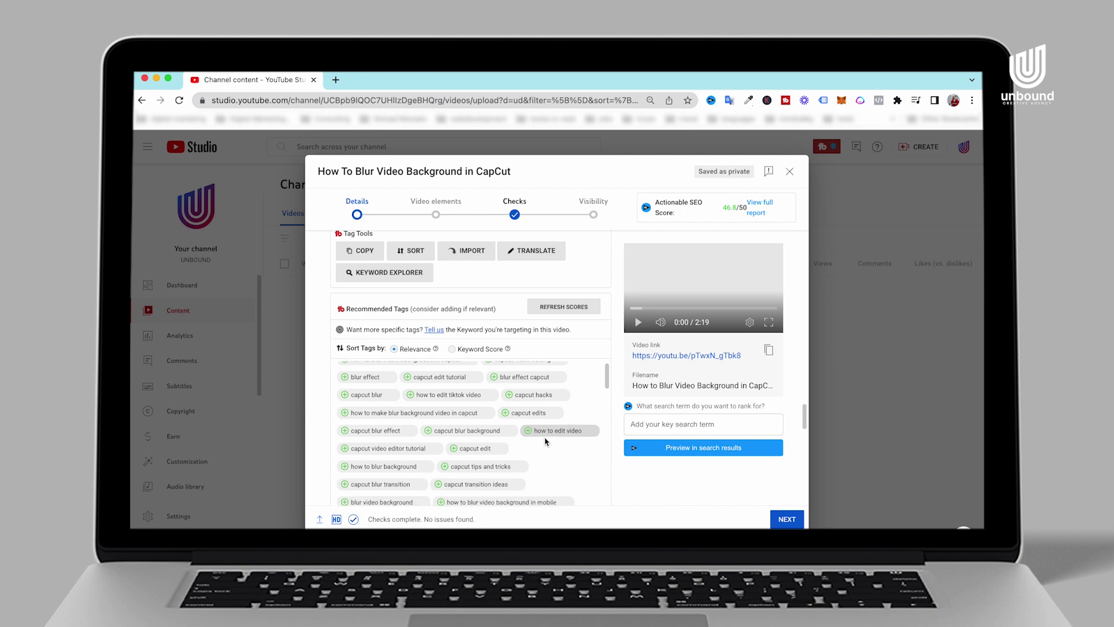
scroll(612, 299, "down", 10)
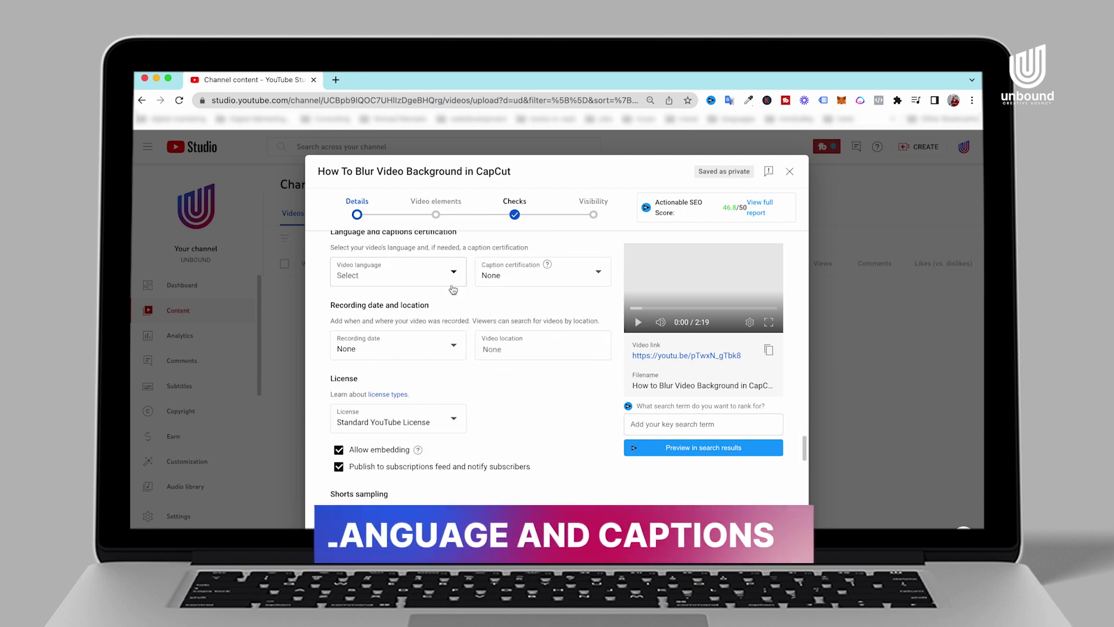
Choose English from the Video language dropdown.
left_click(455, 281)
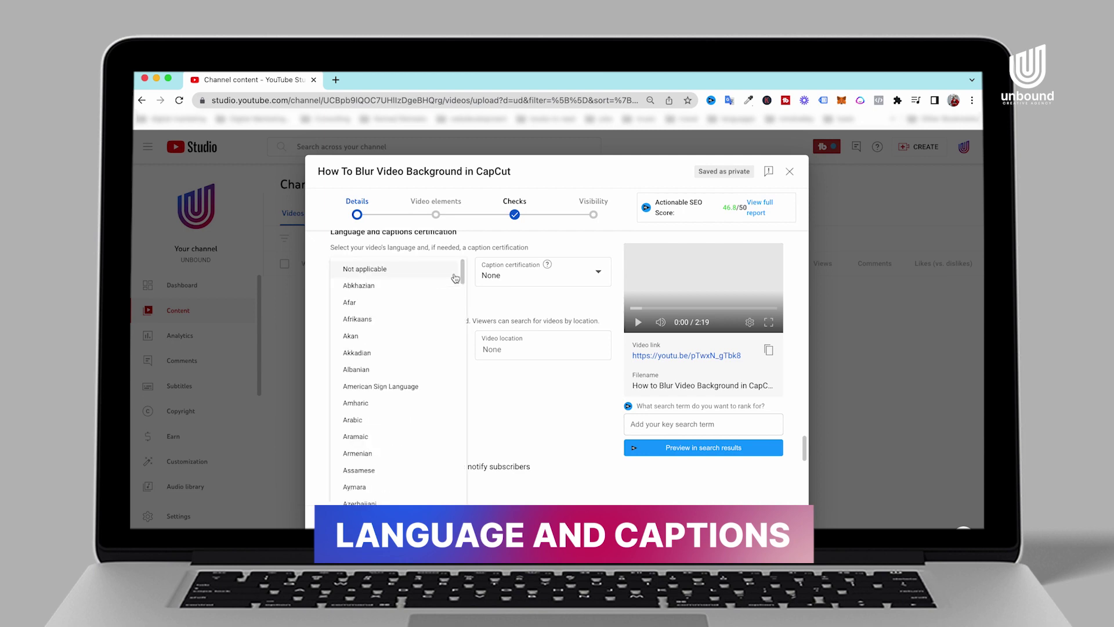
scroll(406, 377, "down", 4)
scroll(406, 377, "down", 8)
scroll(406, 377, "down", 3)
left_click(358, 376)
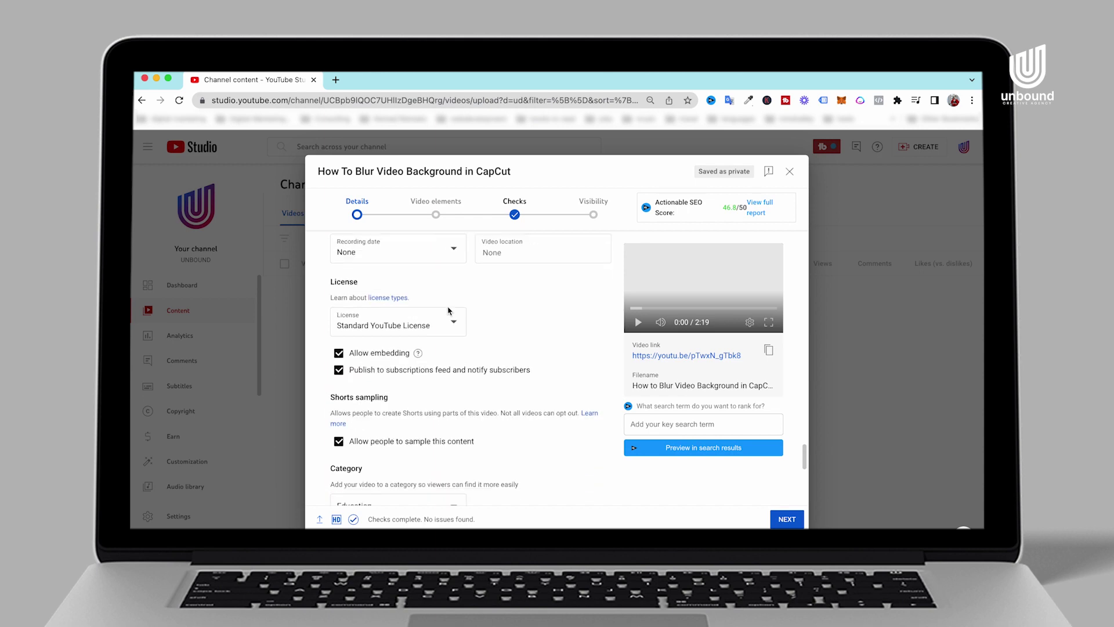
Scroll down to Category and open its dropdown, currently showing Education.
scroll(448, 312, "down", 1)
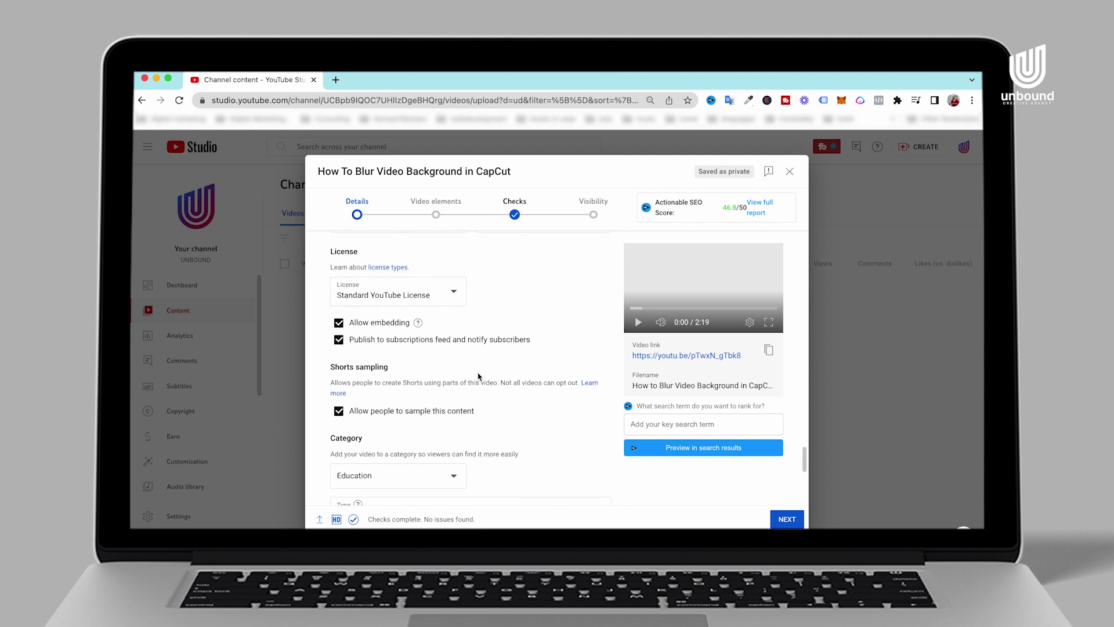
scroll(479, 376, "down", 4)
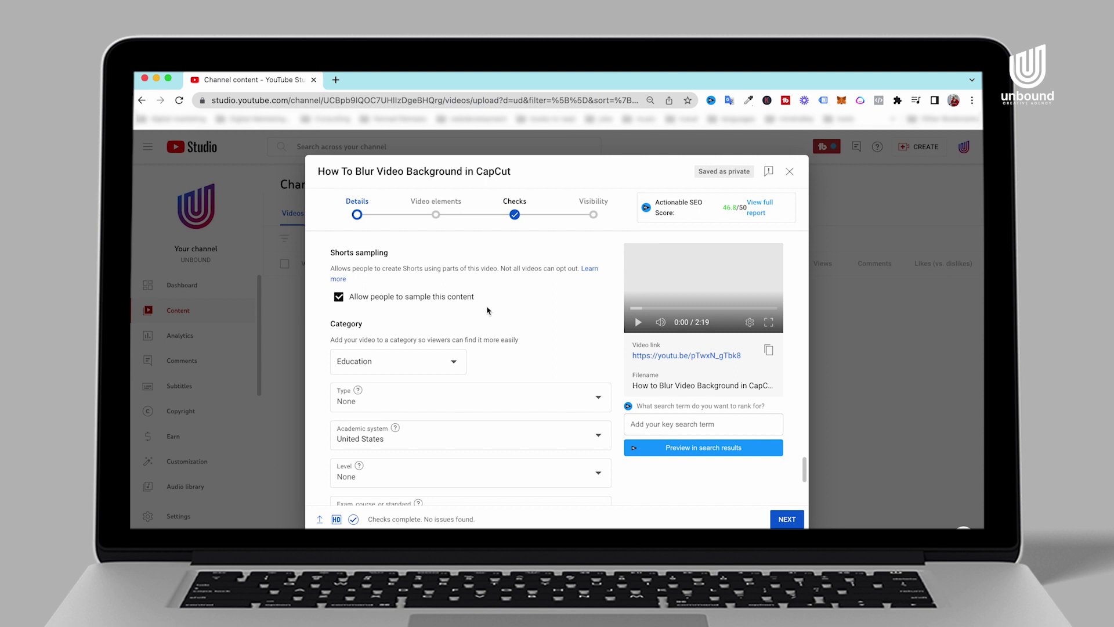
scroll(487, 311, "down", 3)
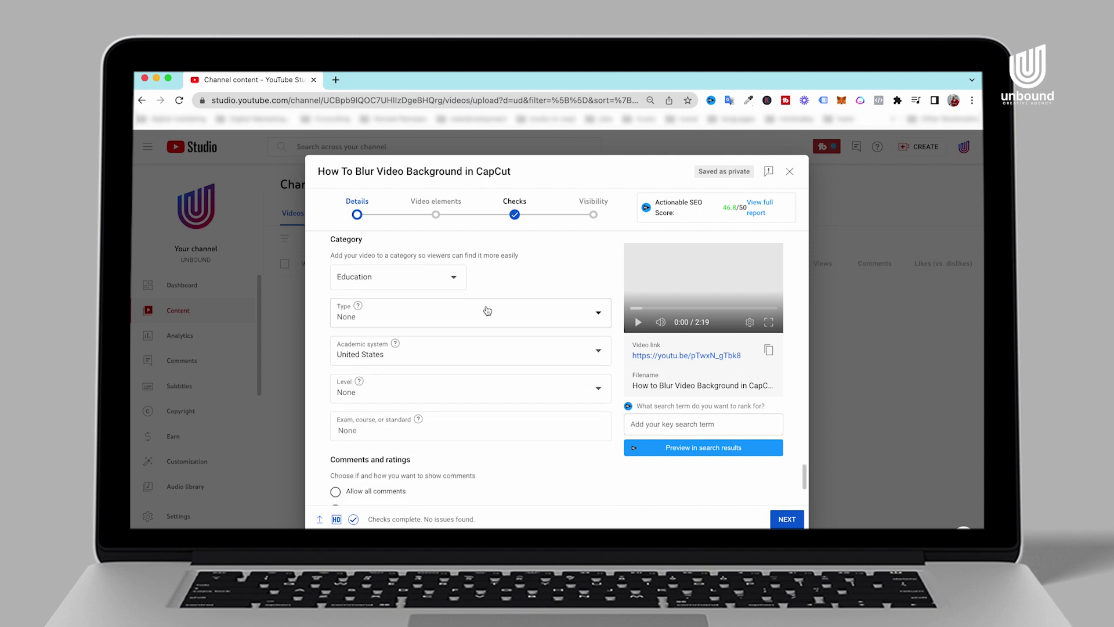
left_click(455, 279)
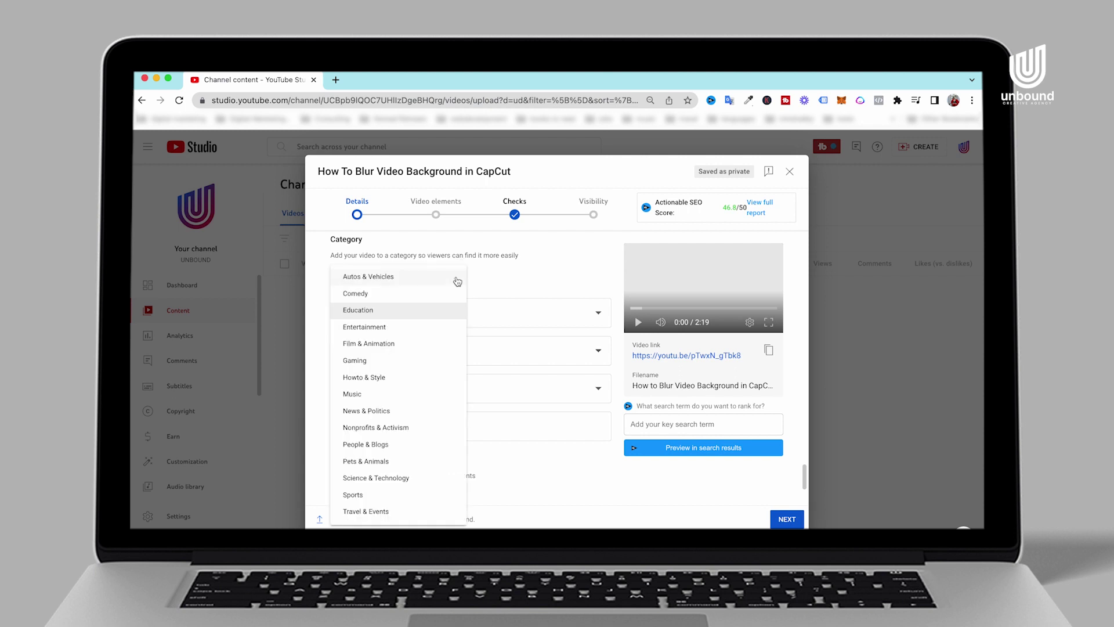
Pick Howto & Style in place of Education as the video category.
left_click(386, 379)
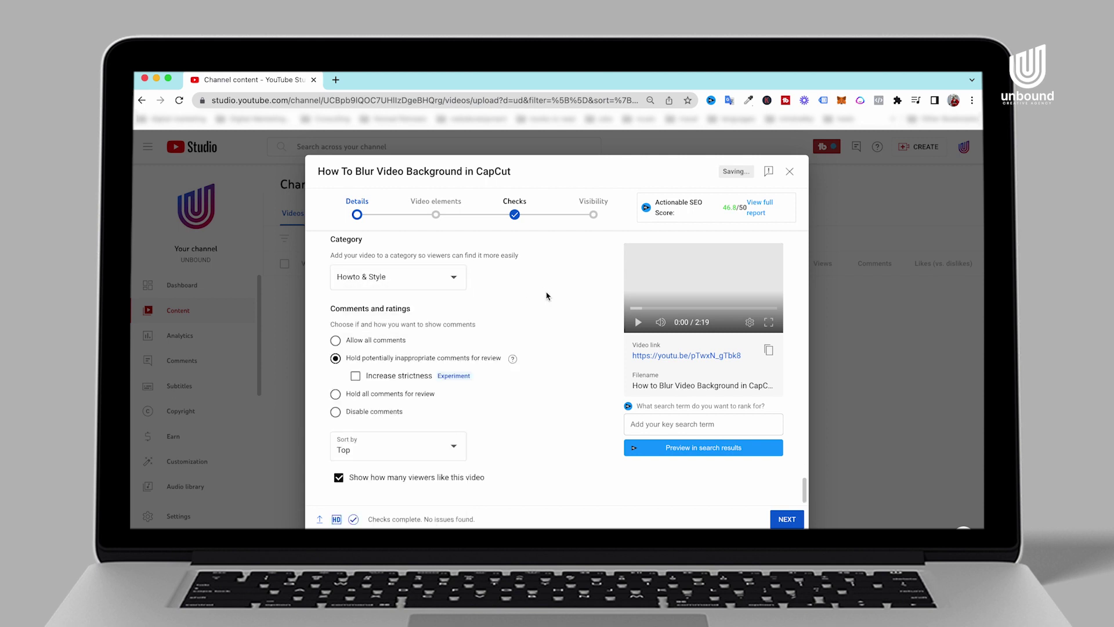
scroll(546, 295, "down", 1)
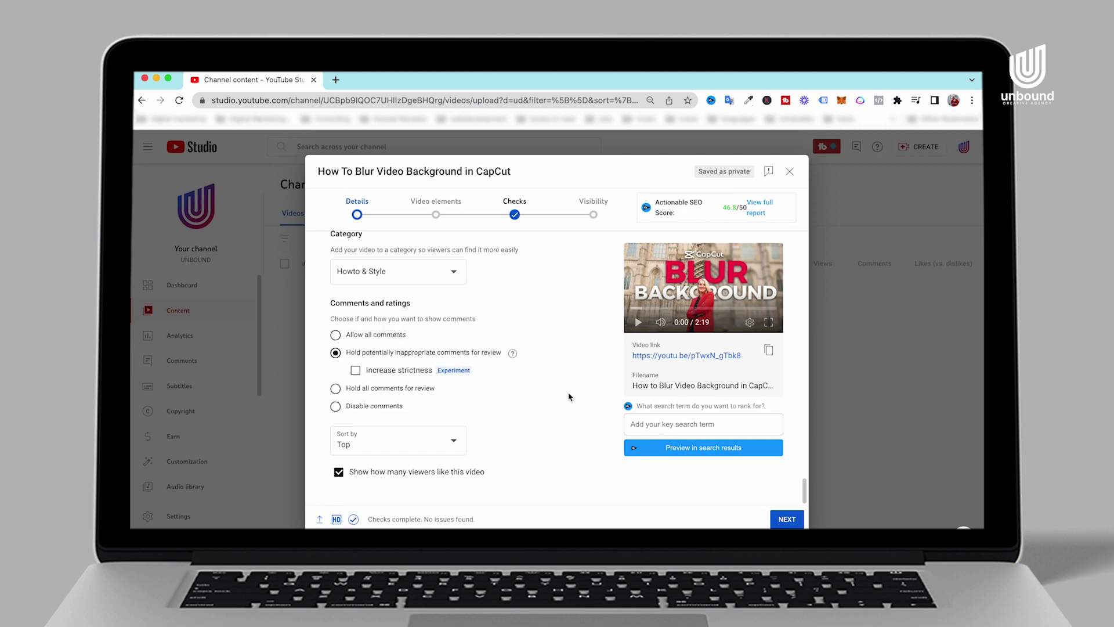
Finish the Details step and advance the upload to the Video elements stage.
left_click(788, 520)
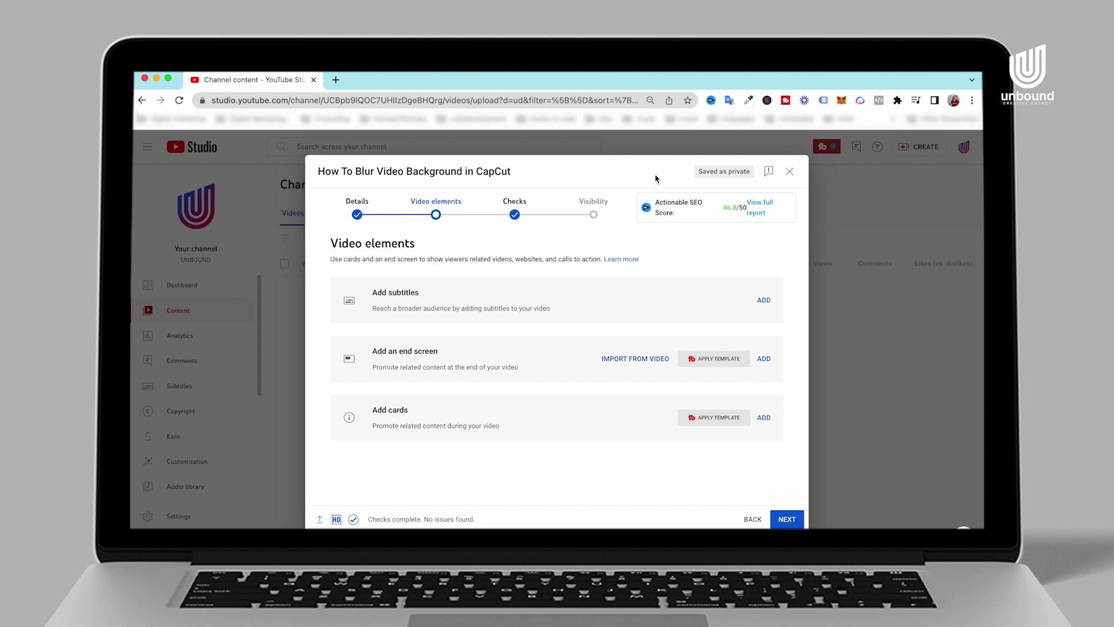
Open the End Screens editor, move playback near the video's end, and list element types.
left_click(764, 359)
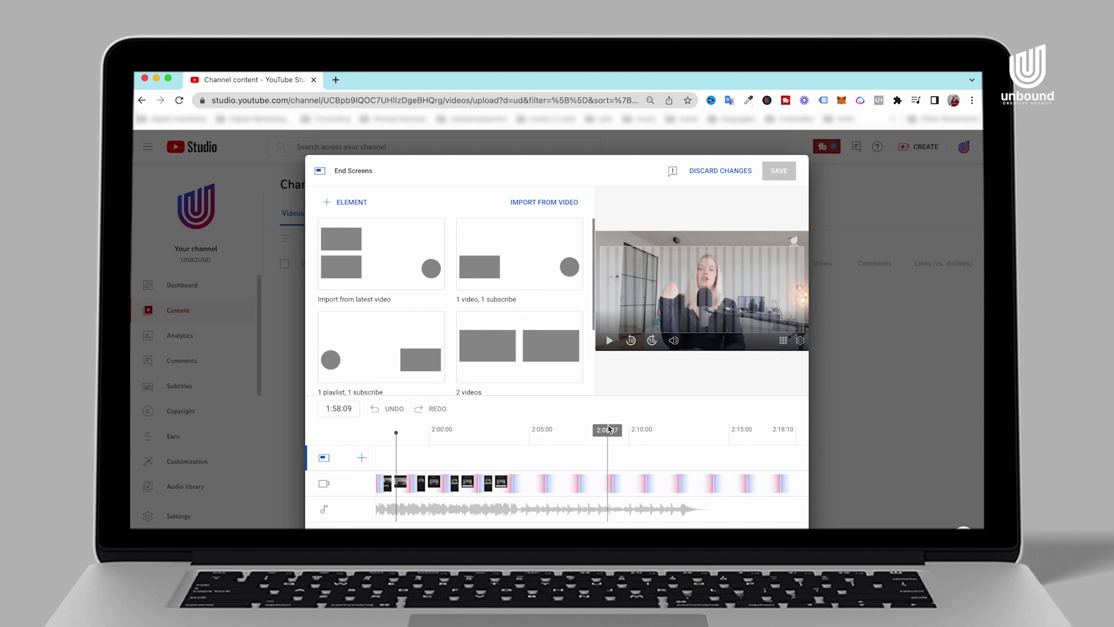
mouse_move(511, 436)
left_mouse_down()
mouse_move(563, 445)
mouse_move(512, 445)
left_mouse_up()
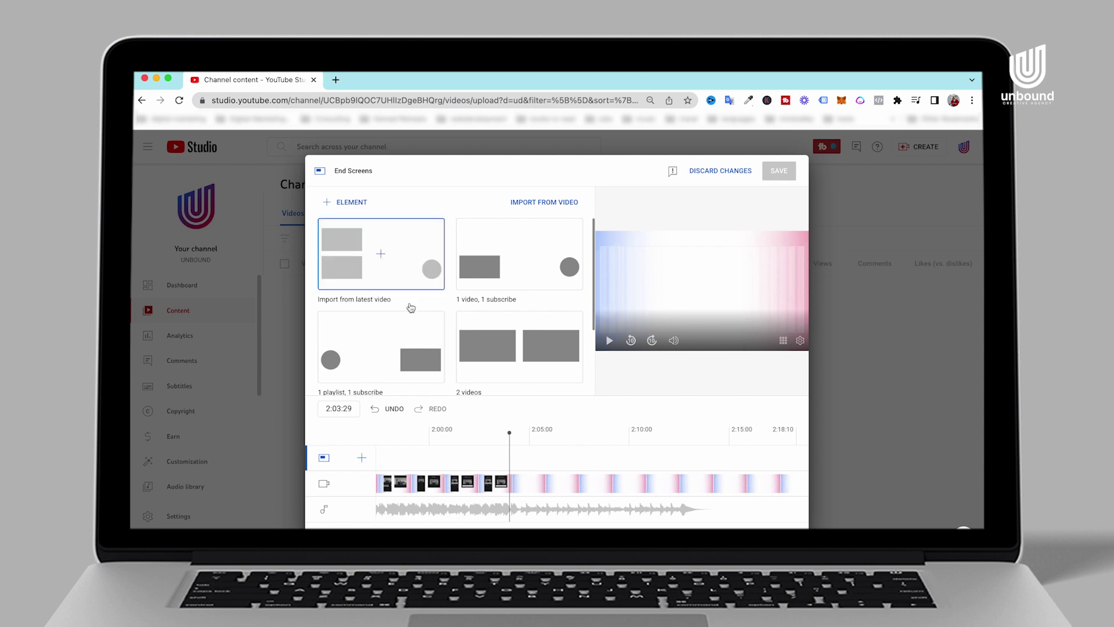
left_click(330, 203)
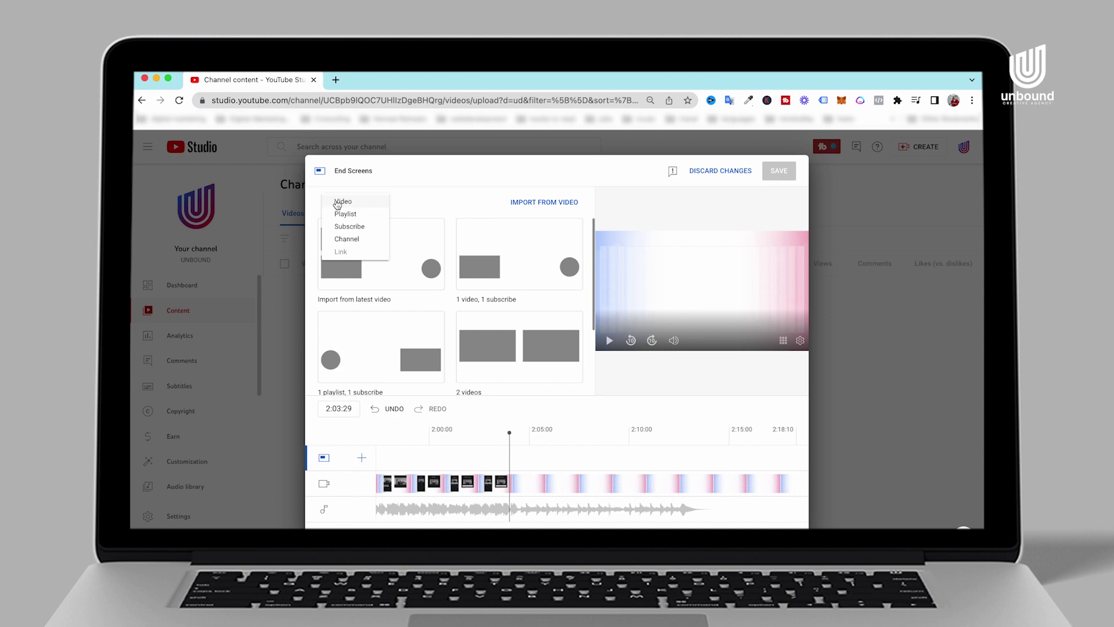
Add a 1:58:10–2:18:10 video element to the end screen and choose a specific video.
left_click(338, 203)
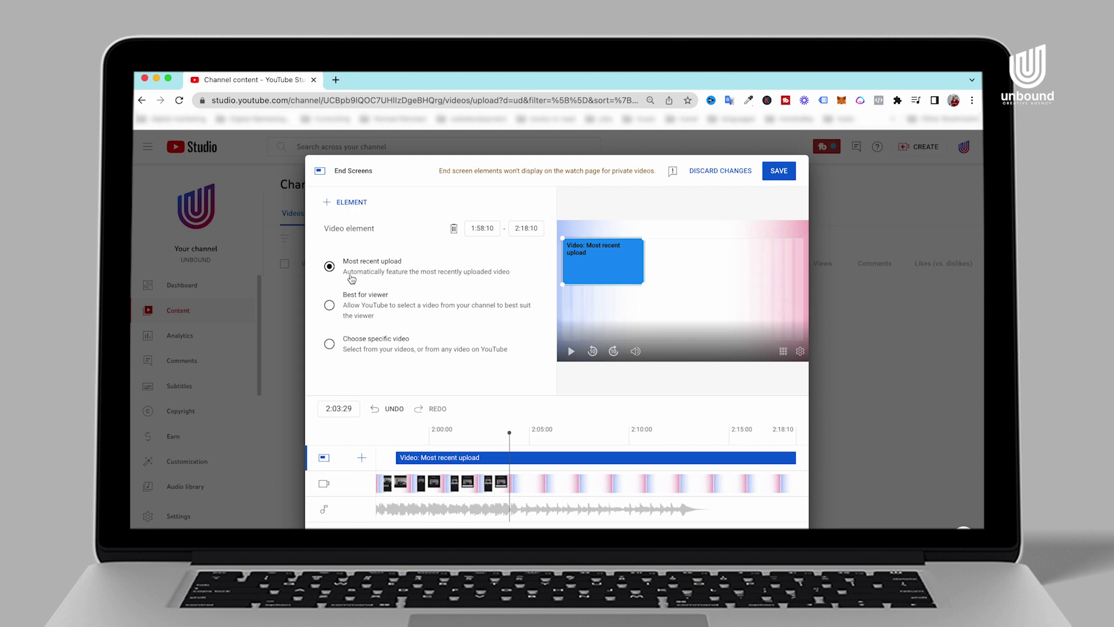
left_click(329, 343)
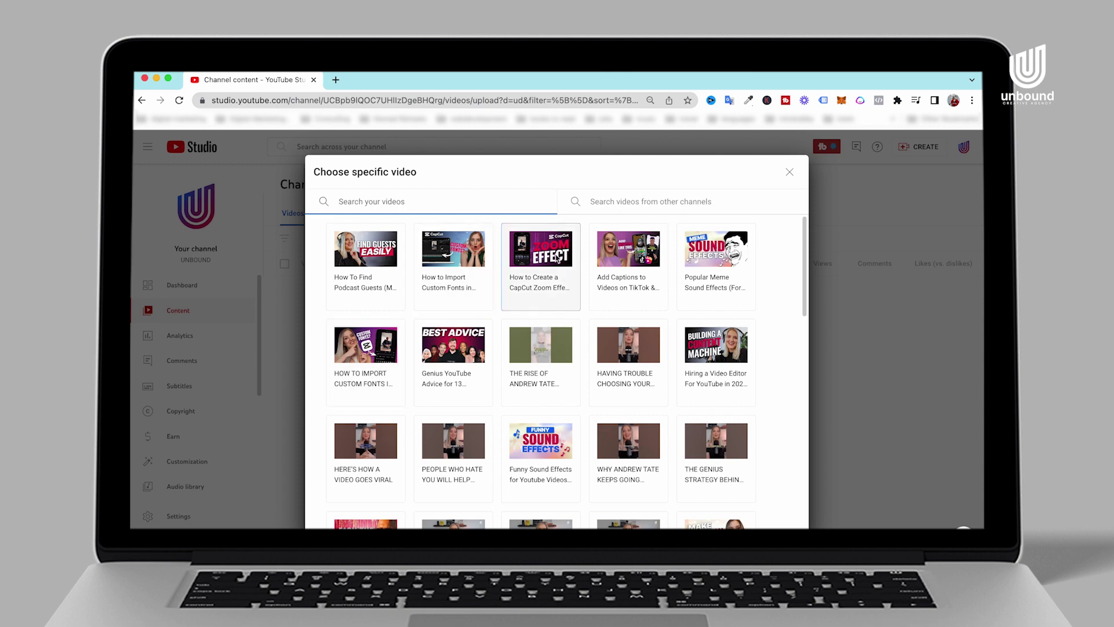
Feature 'How to Create a CapCut Zoom Effect [UPDATED TUTORIAL]', running from 2:04:00 to 2:18:10.
left_click(555, 257)
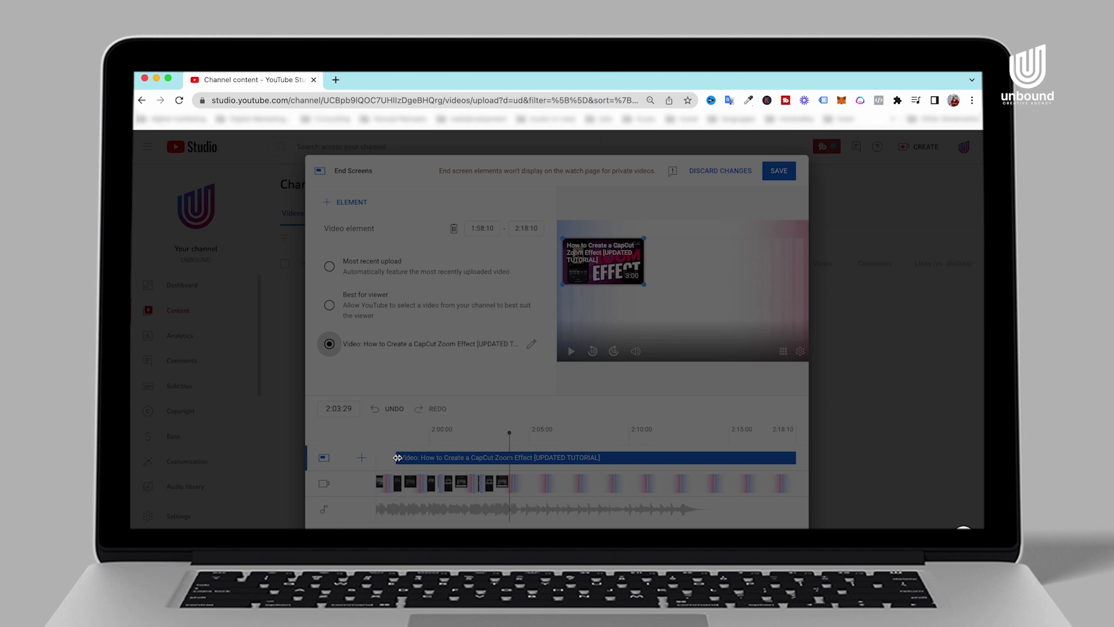
left_click_drag(397, 457, 509, 449)
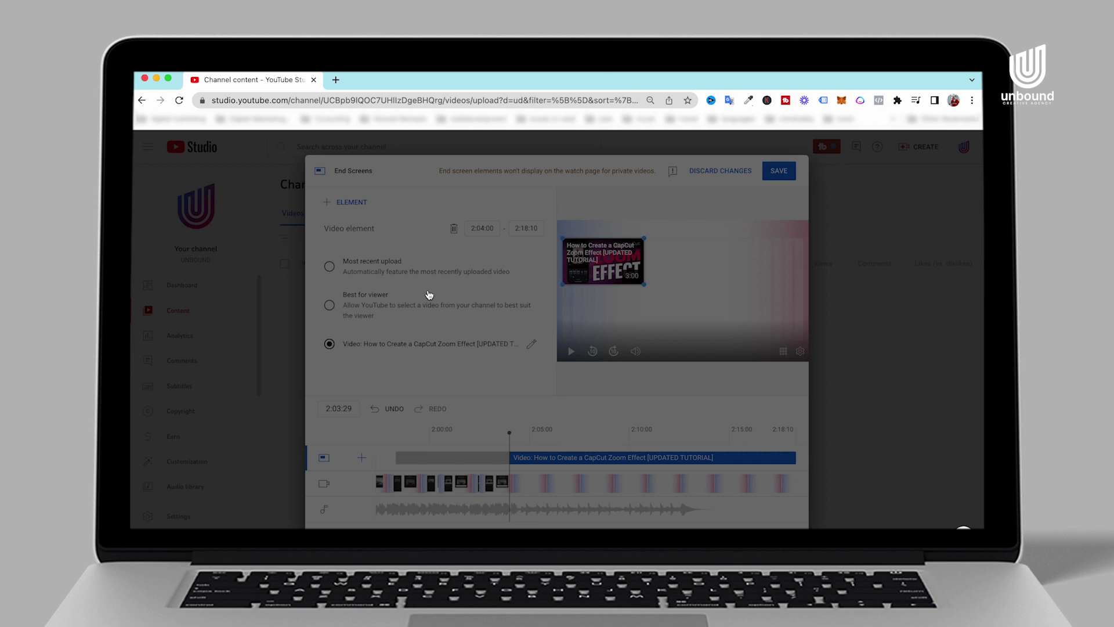
Add a COMPLETE CapCut Tutorial playlist element from 2:04:00, stacked above the video on the right.
left_click(342, 203)
left_click(348, 214)
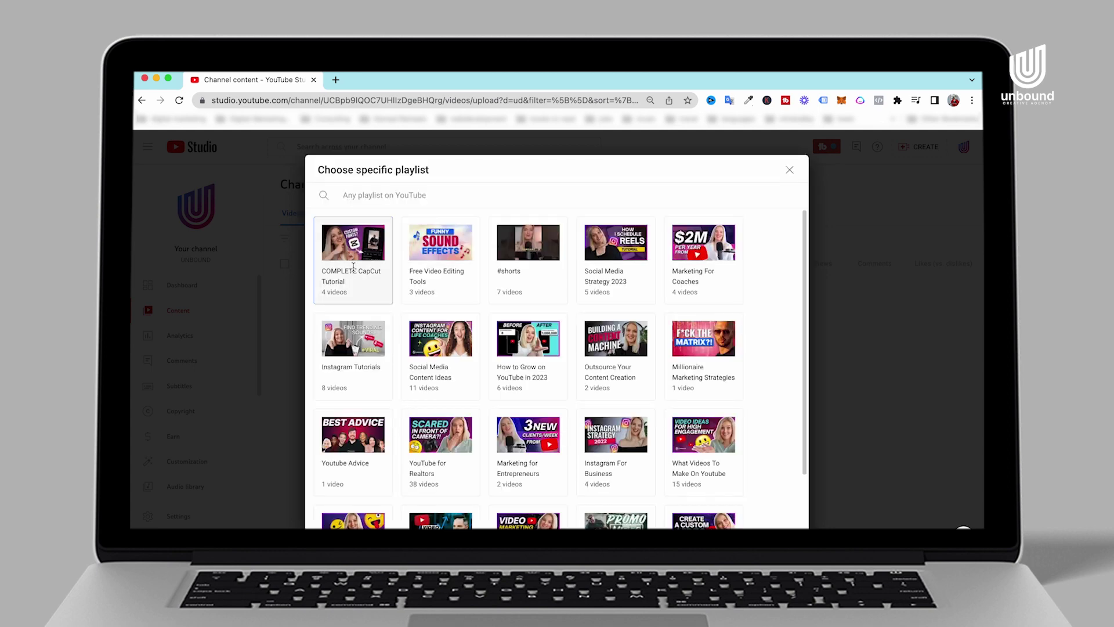
left_click(354, 250)
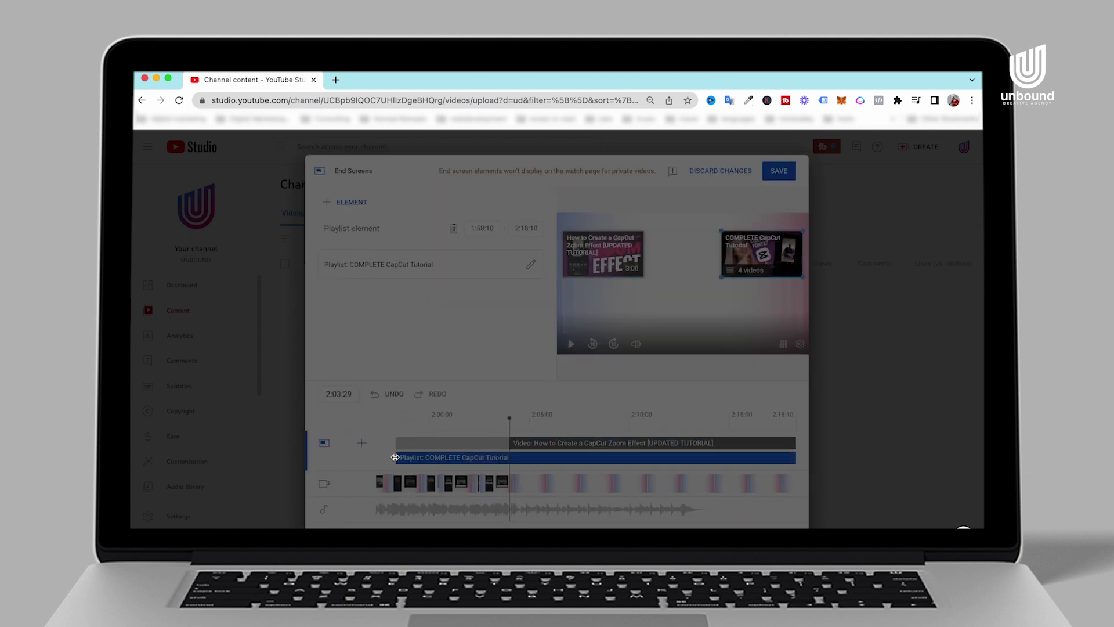
left_click_drag(396, 457, 509, 456)
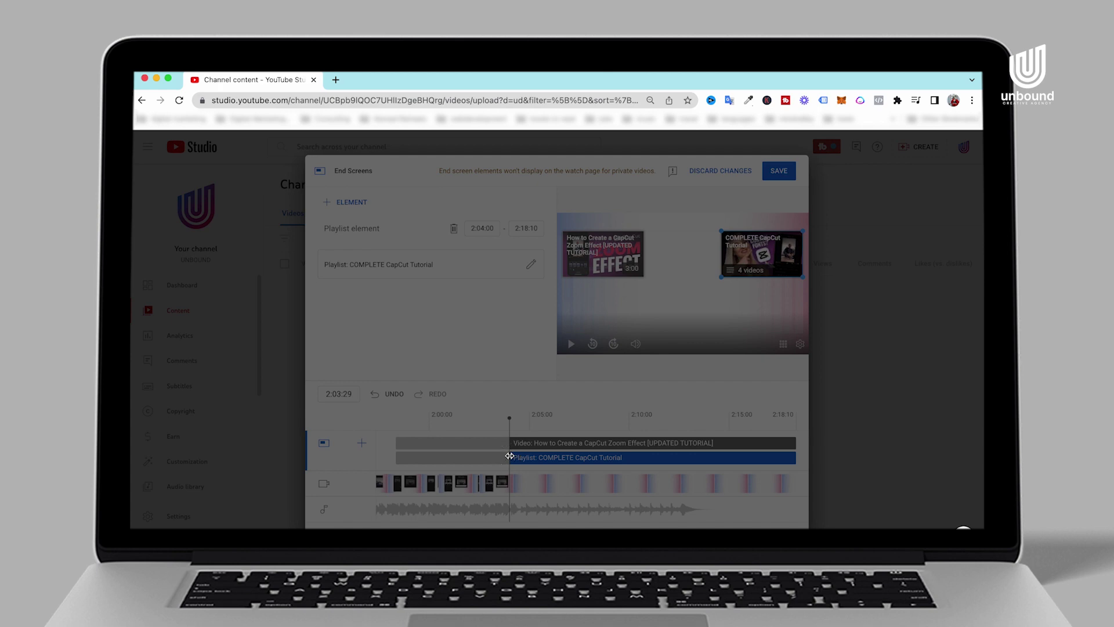
mouse_move(764, 255)
left_mouse_down()
mouse_move(673, 310)
mouse_move(603, 311)
mouse_move(773, 251)
left_mouse_up()
left_click_drag(603, 255, 765, 310)
Add a lowered subscribe element starting at 2:04:00 like the others, then save the end screen.
left_click(342, 203)
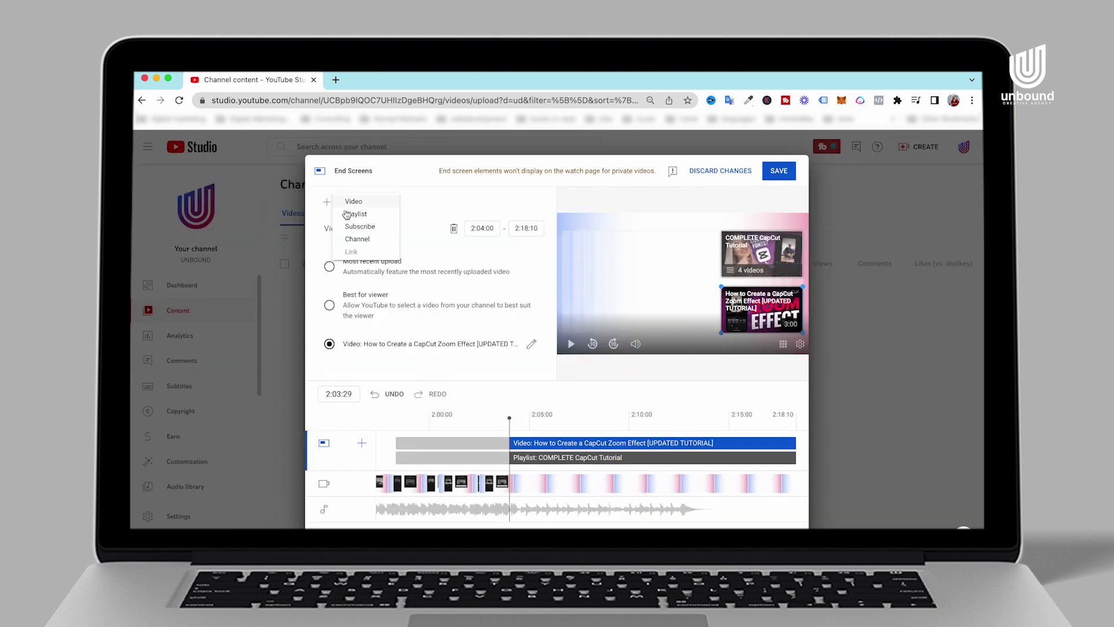
left_click(357, 225)
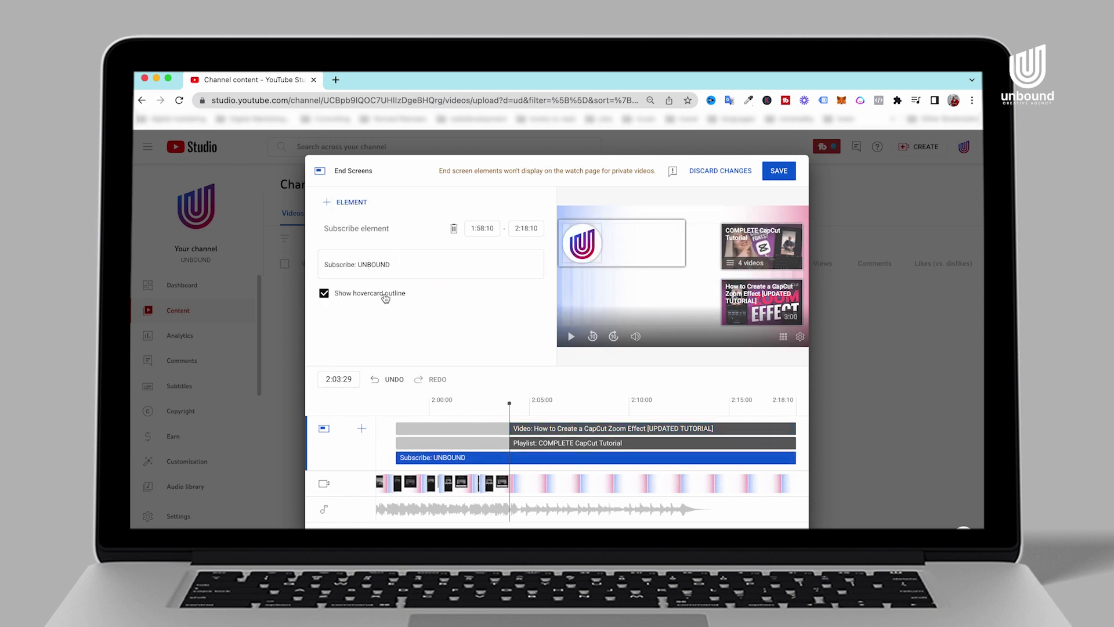
left_click_drag(581, 254, 583, 277)
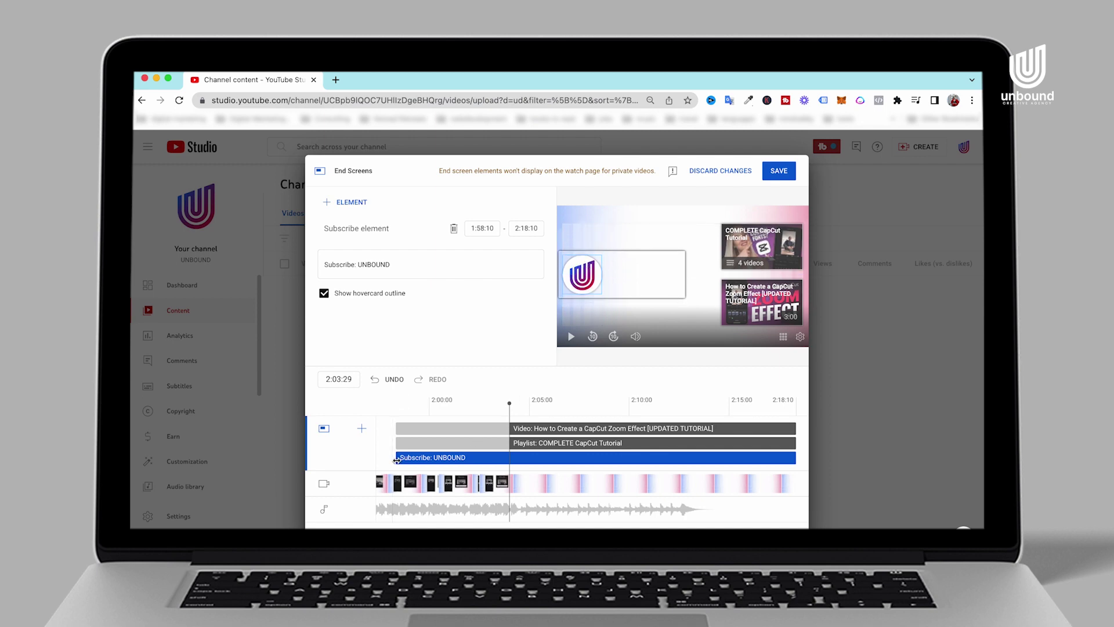
left_click_drag(396, 461, 510, 453)
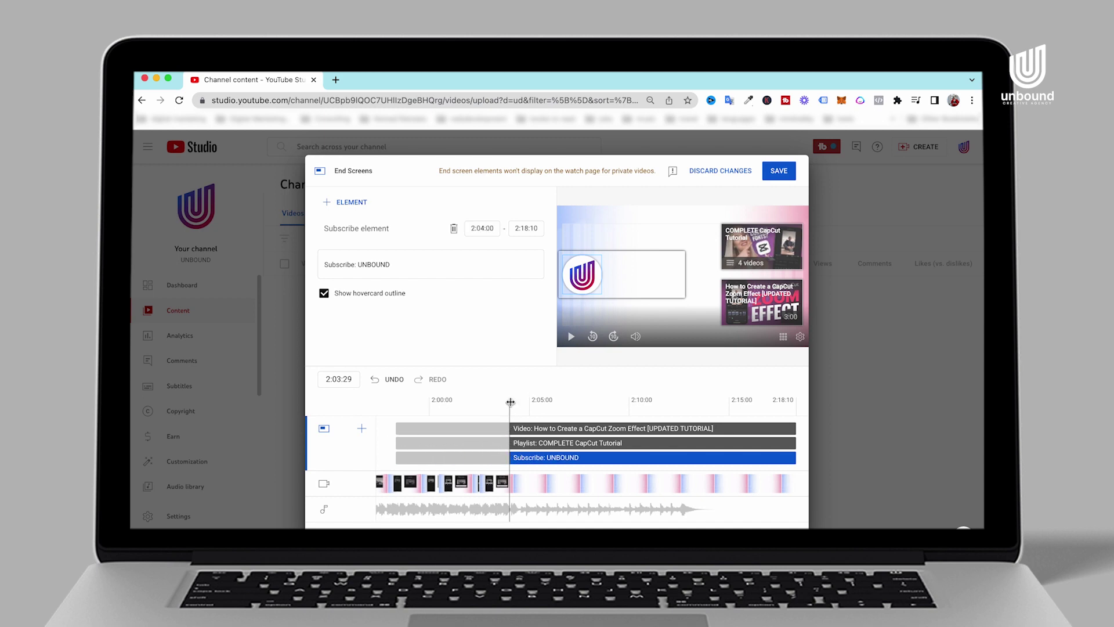
mouse_move(510, 404)
left_mouse_down()
mouse_move(542, 407)
mouse_move(493, 406)
mouse_move(509, 407)
left_mouse_up()
left_click(778, 171)
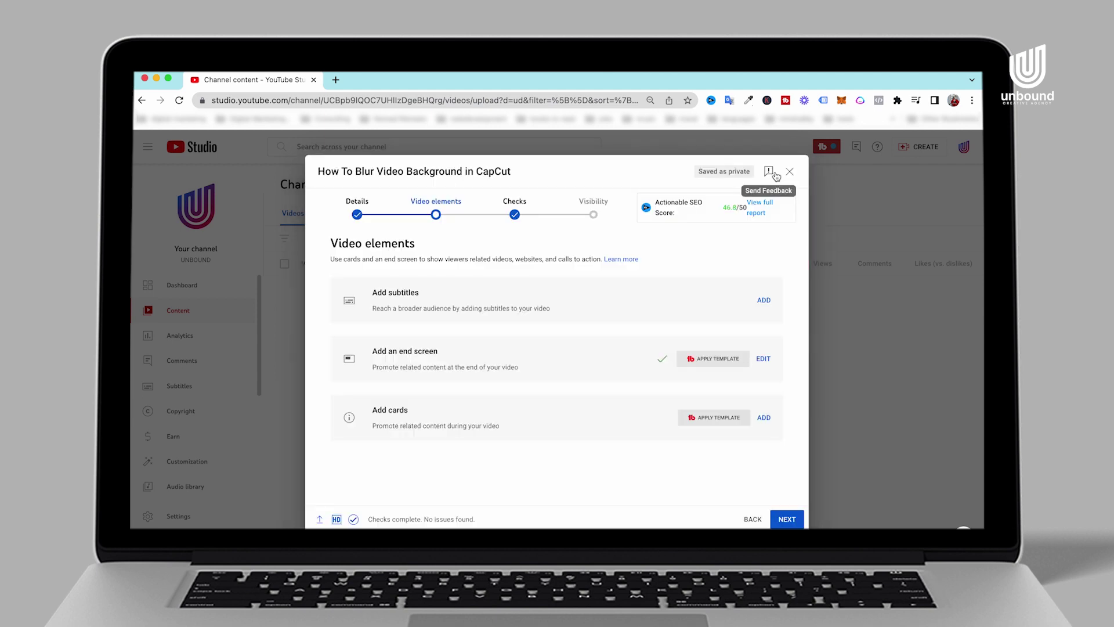
Create a 0:11:01 card linking to the COMPLETE CapCut Tutorial playlist and save it.
left_click(764, 418)
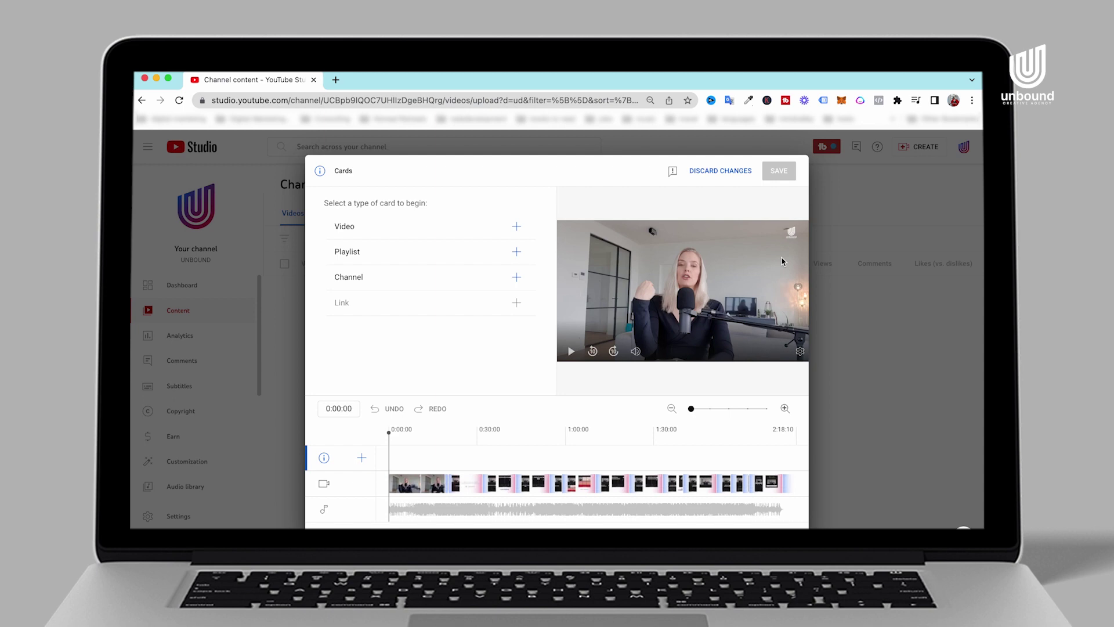
left_click(422, 435)
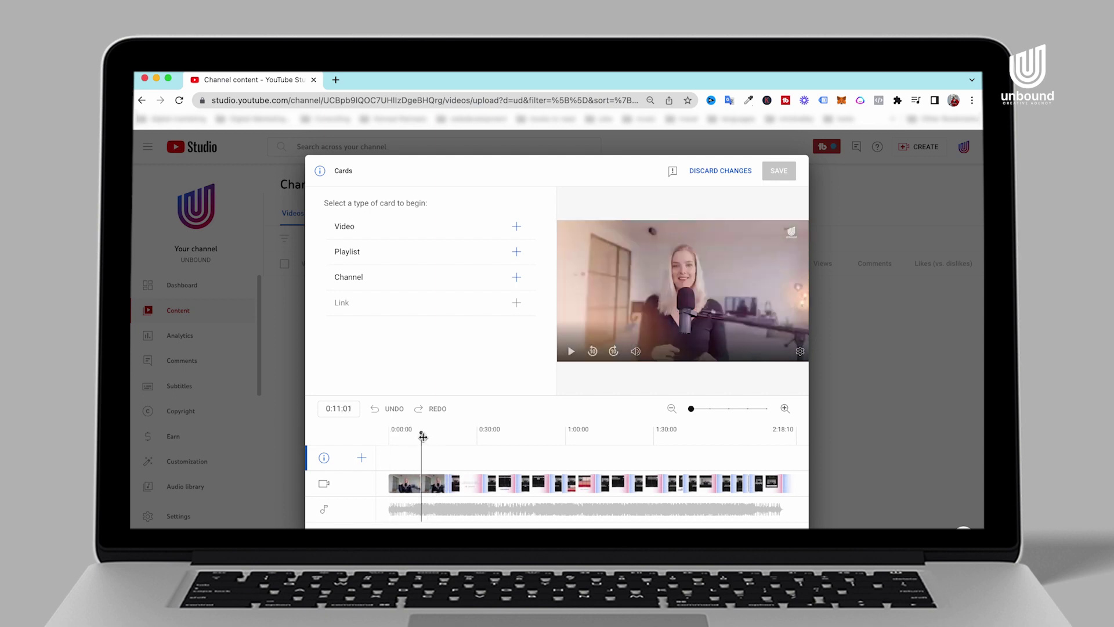
left_click(516, 253)
left_click(363, 259)
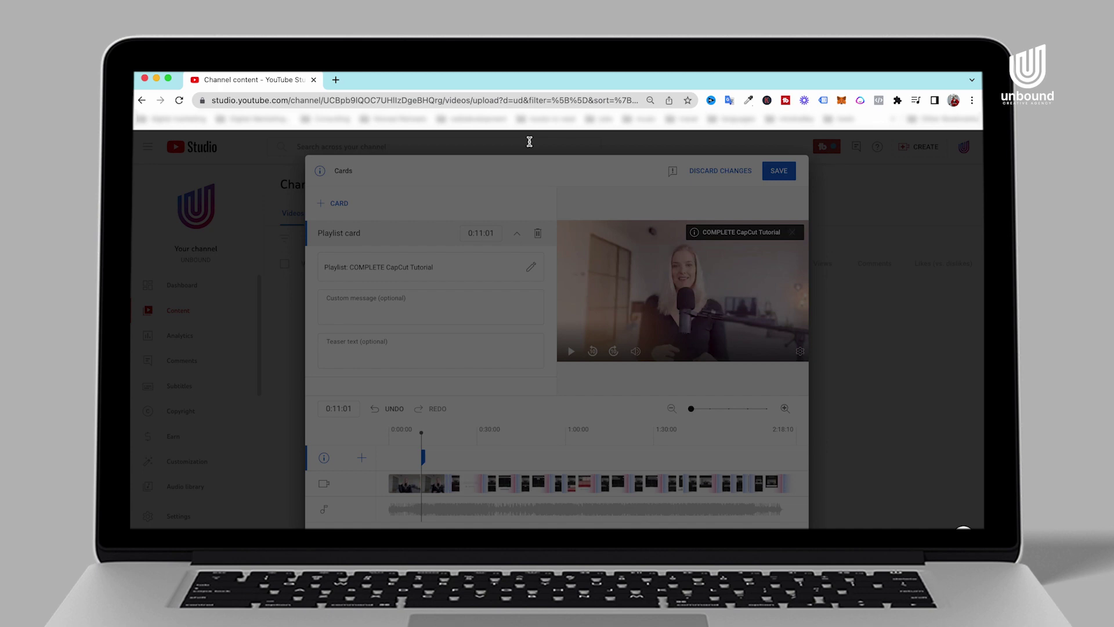
left_click(777, 173)
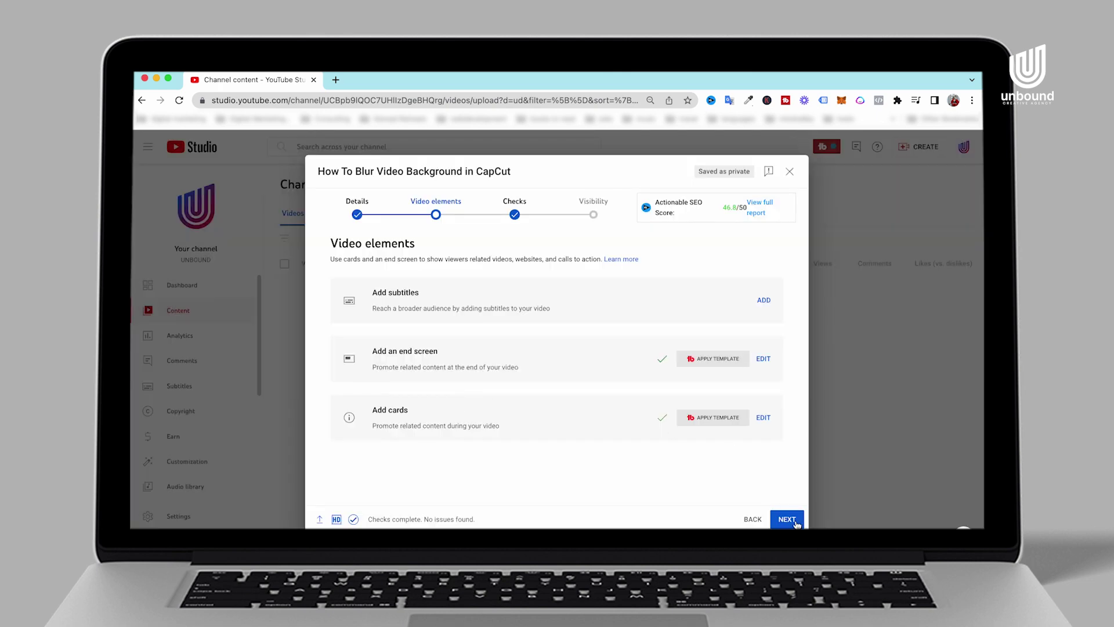
Continue through Checks, which report no copyright issues, on to the Visibility step.
left_click(787, 520)
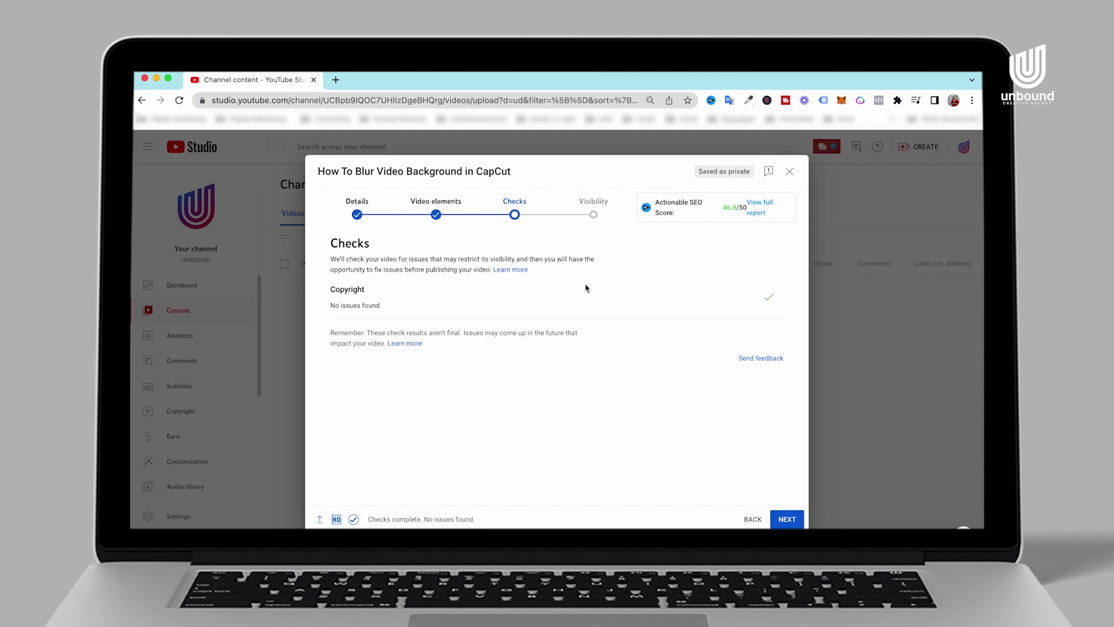
left_click(787, 520)
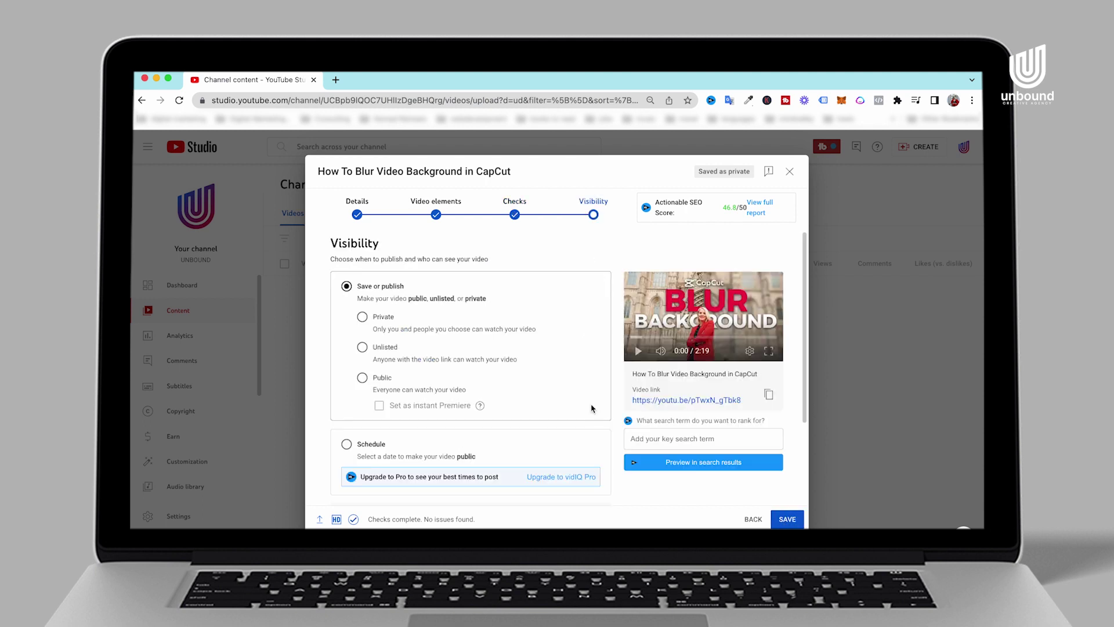
Compare the Private, Unlisted and Public options, leaving the video set to Public.
scroll(571, 361, "down", 1)
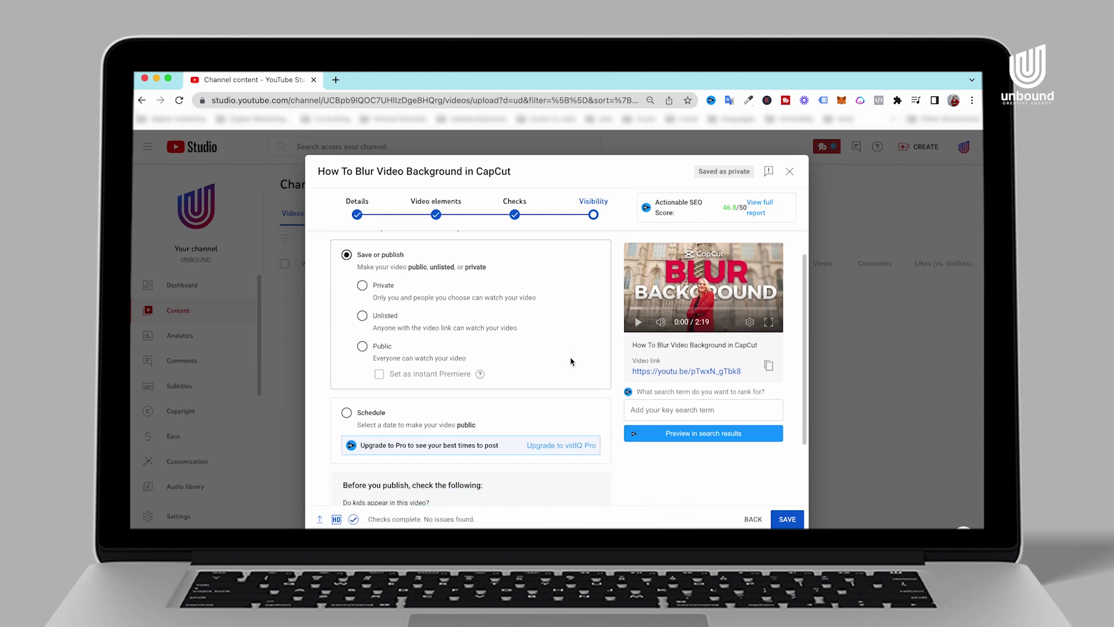
scroll(571, 360, "down", 3)
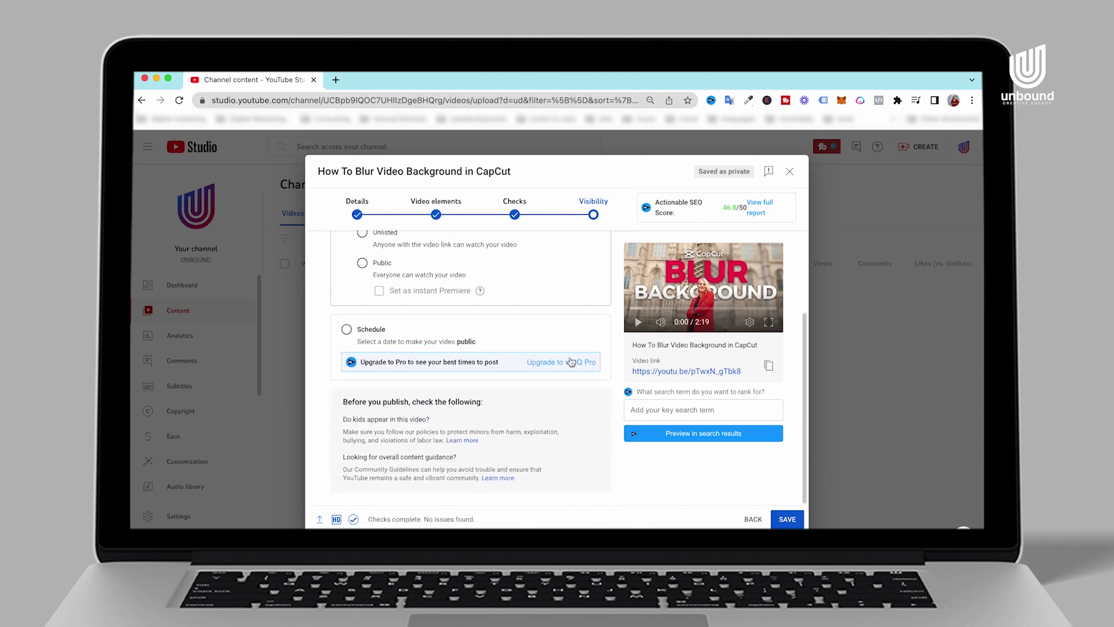
scroll(571, 371, "up", 4)
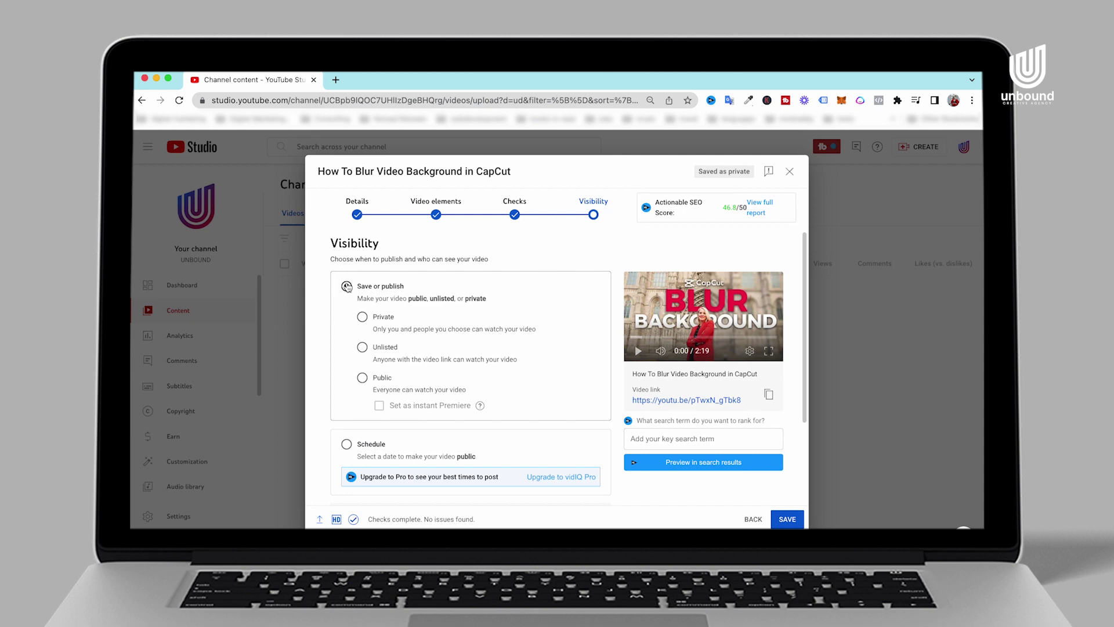
left_click(363, 378)
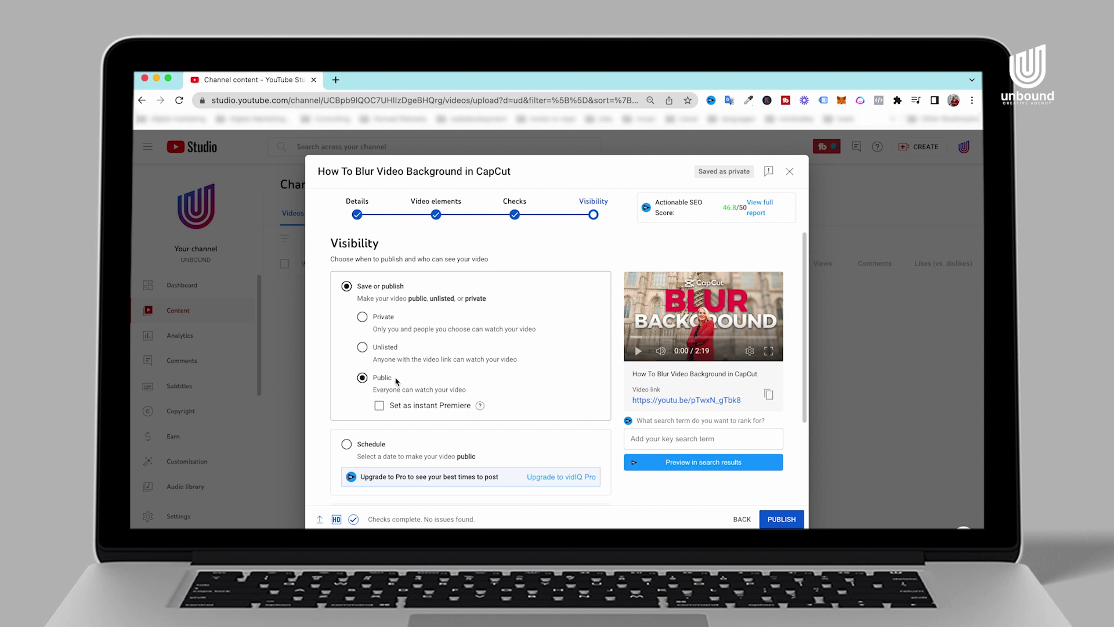
left_click(362, 317)
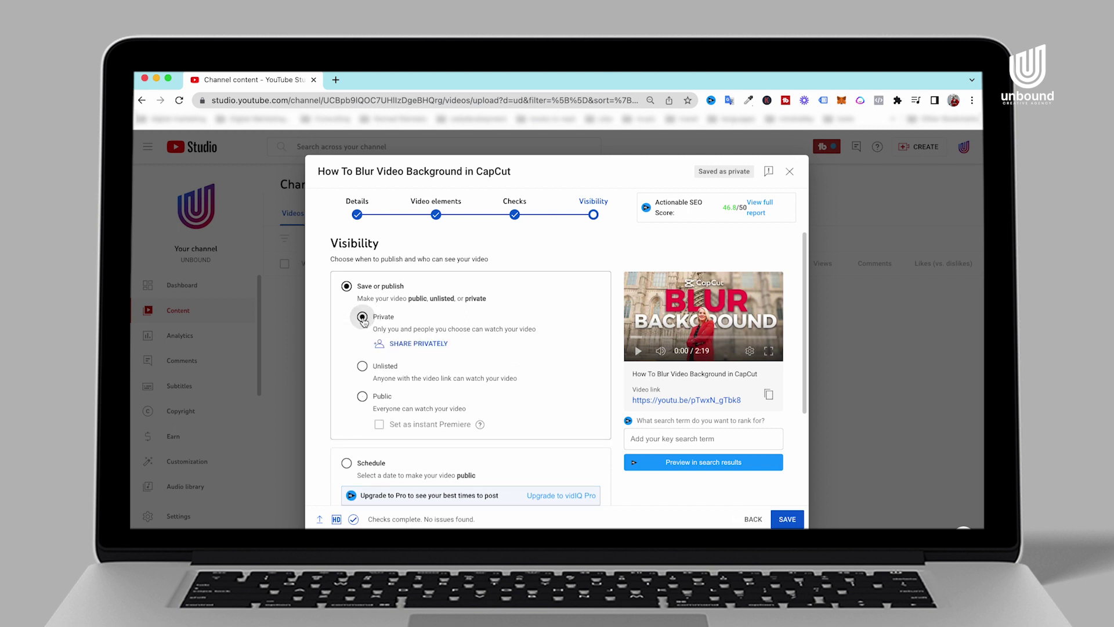
left_click(362, 368)
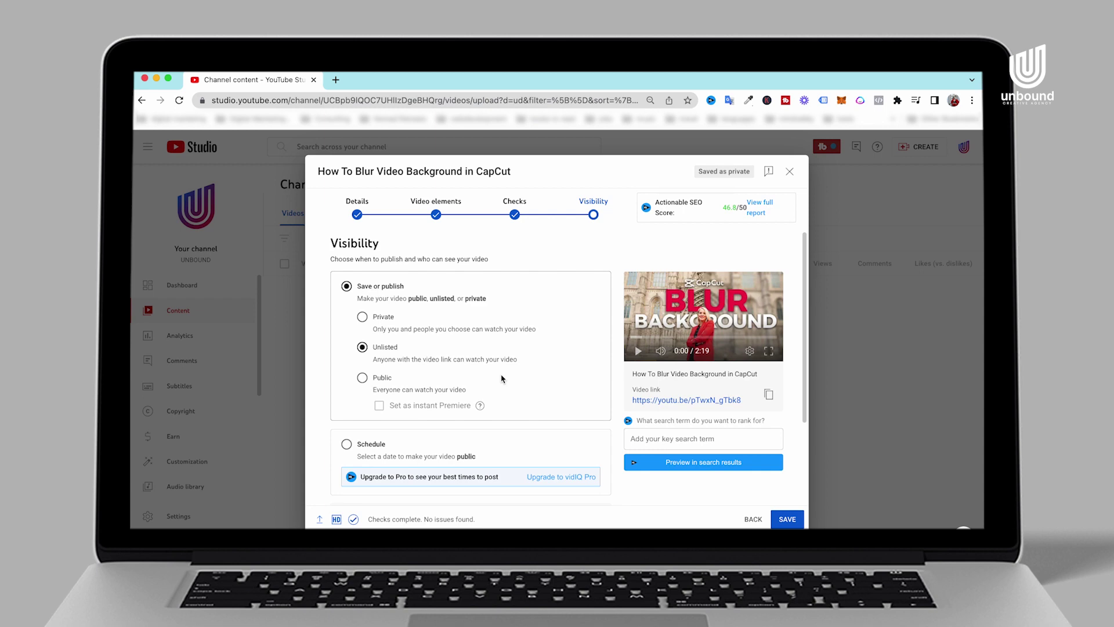
left_click(362, 377)
scroll(441, 372, "down", 3)
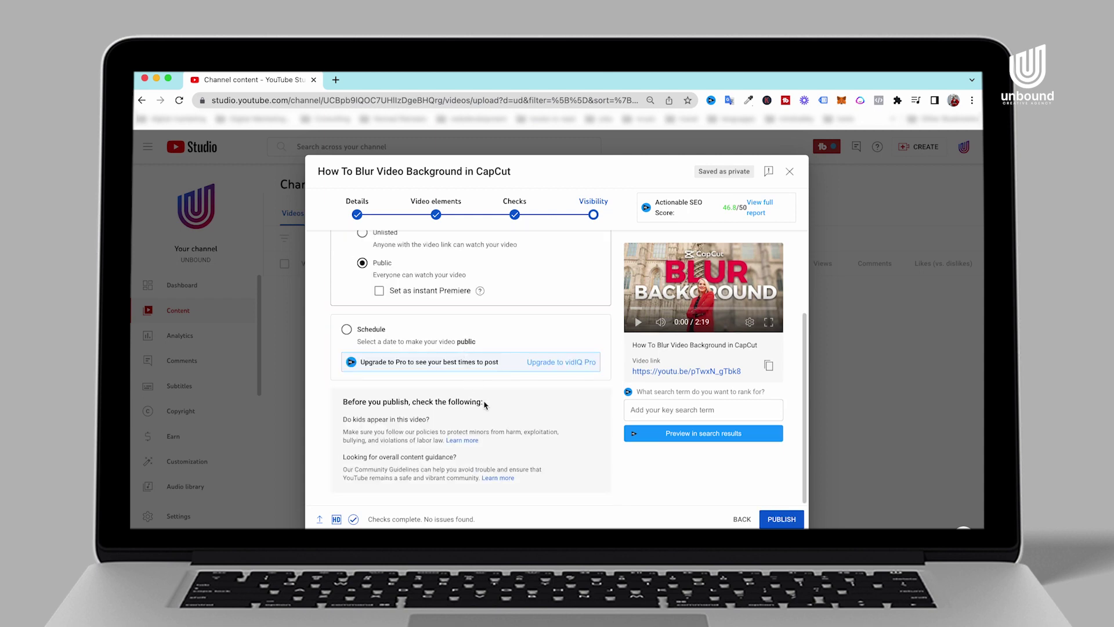
Schedule the video for May 3, 2023 at 12:00 AM as a Premiere.
left_click(346, 329)
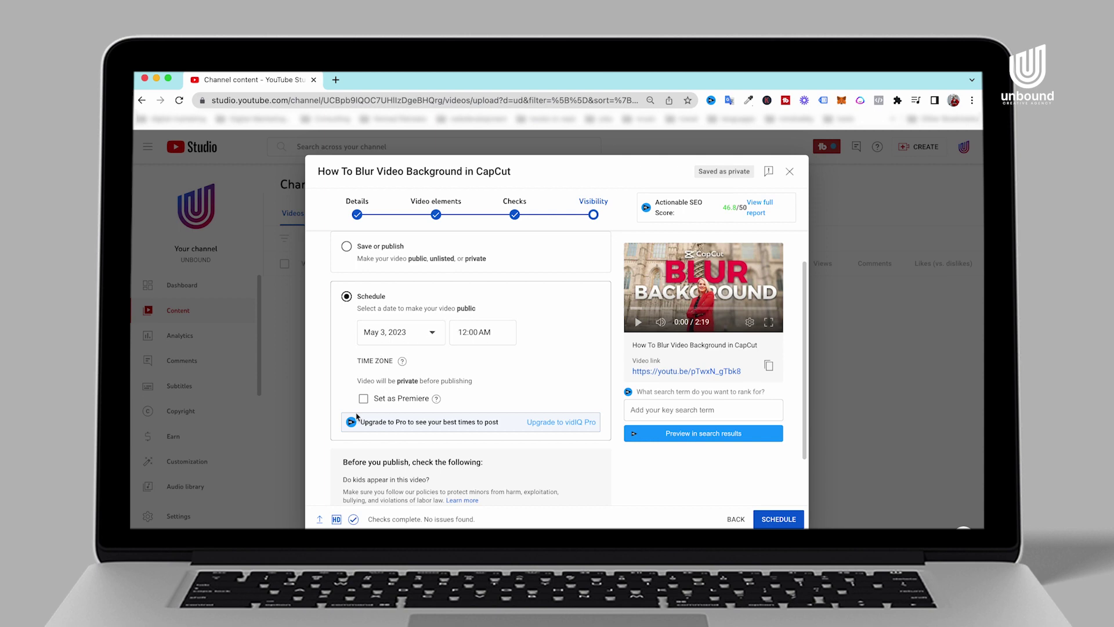
left_click(364, 401)
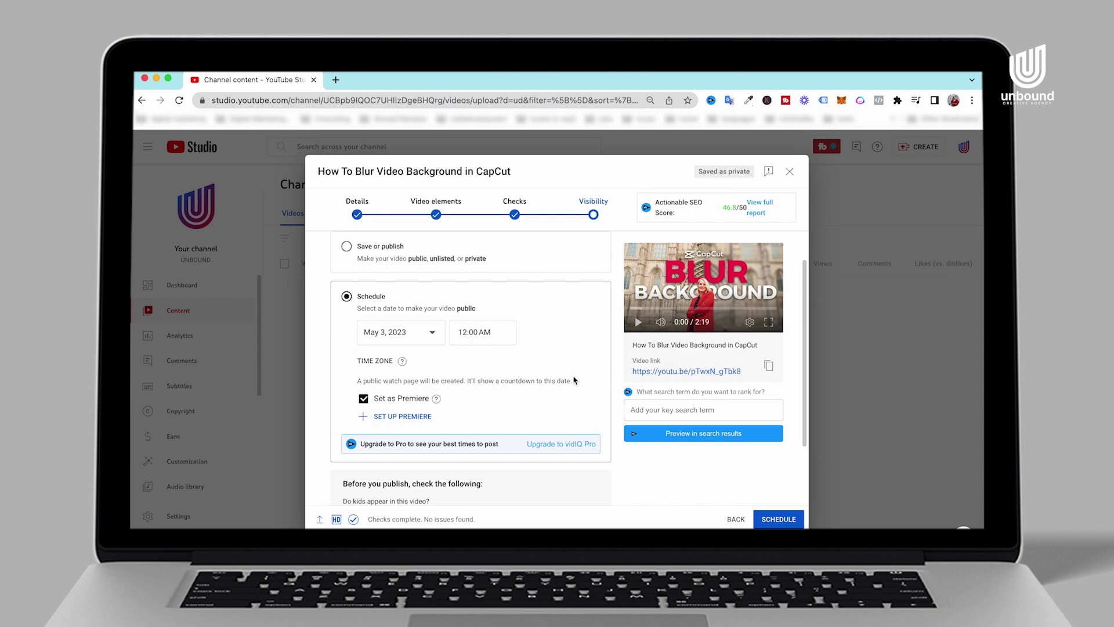
scroll(538, 372, "up", 2)
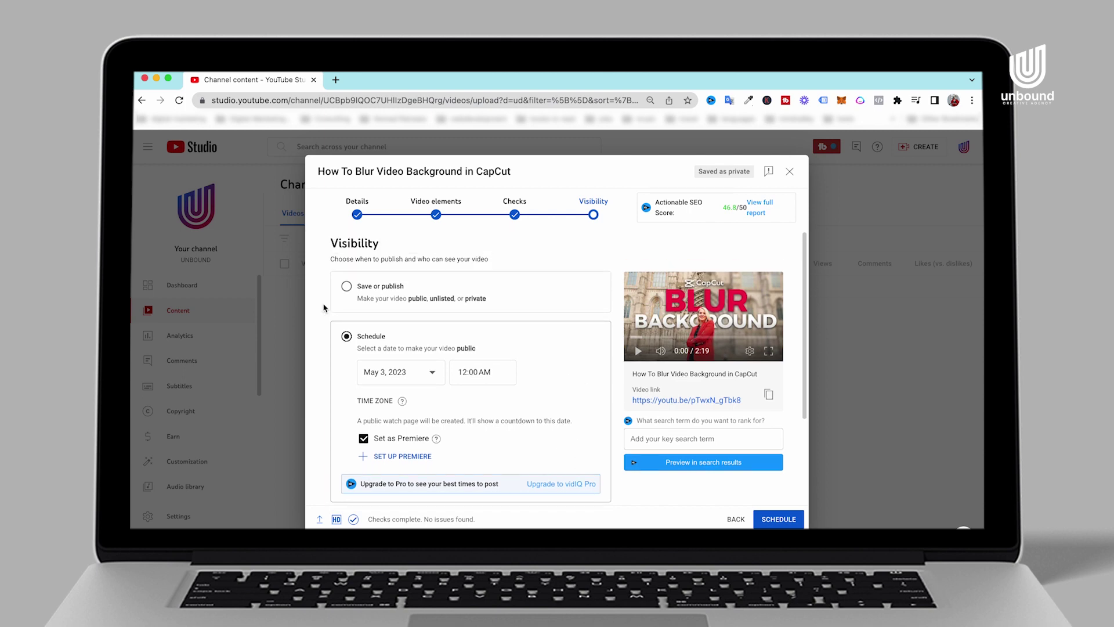
Switch back to publishing immediately as Public and publish the video.
left_click(347, 287)
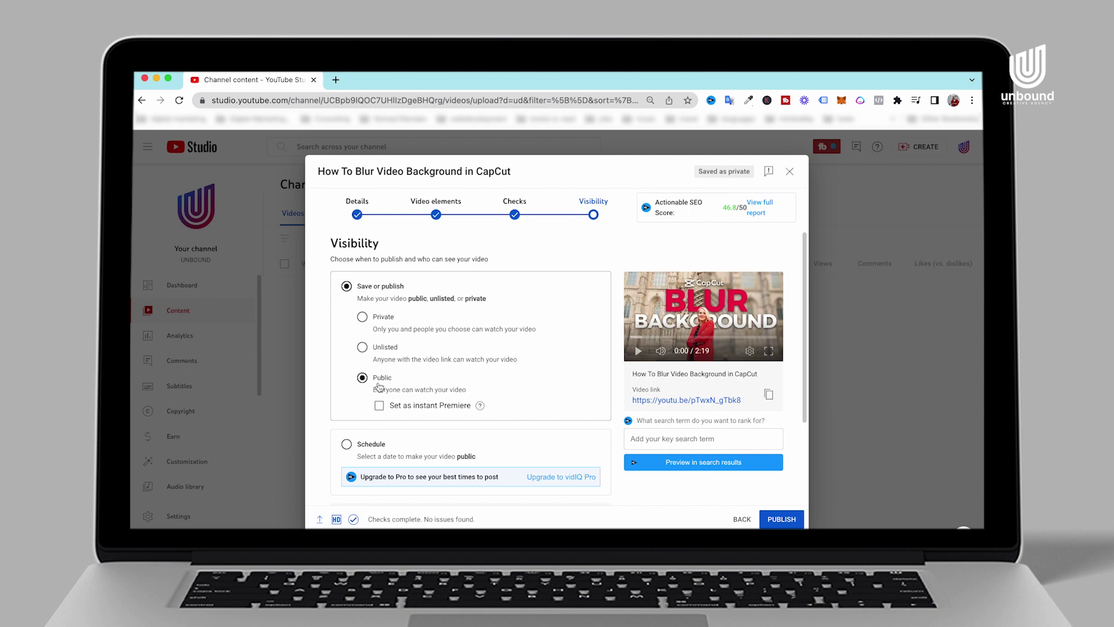
scroll(533, 377, "down", 3)
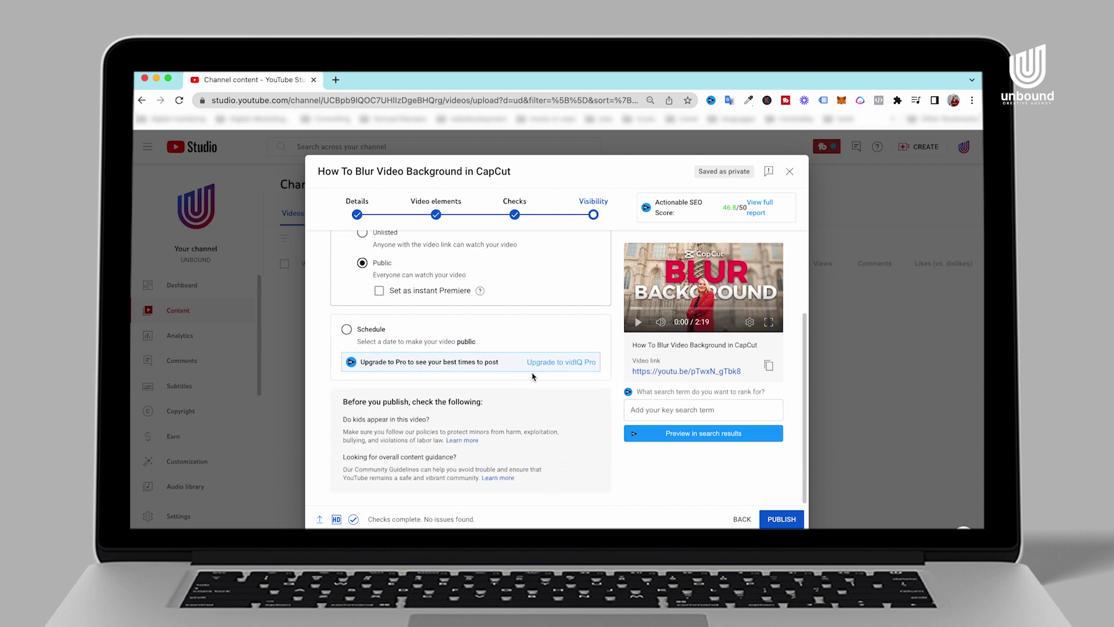
left_click(782, 519)
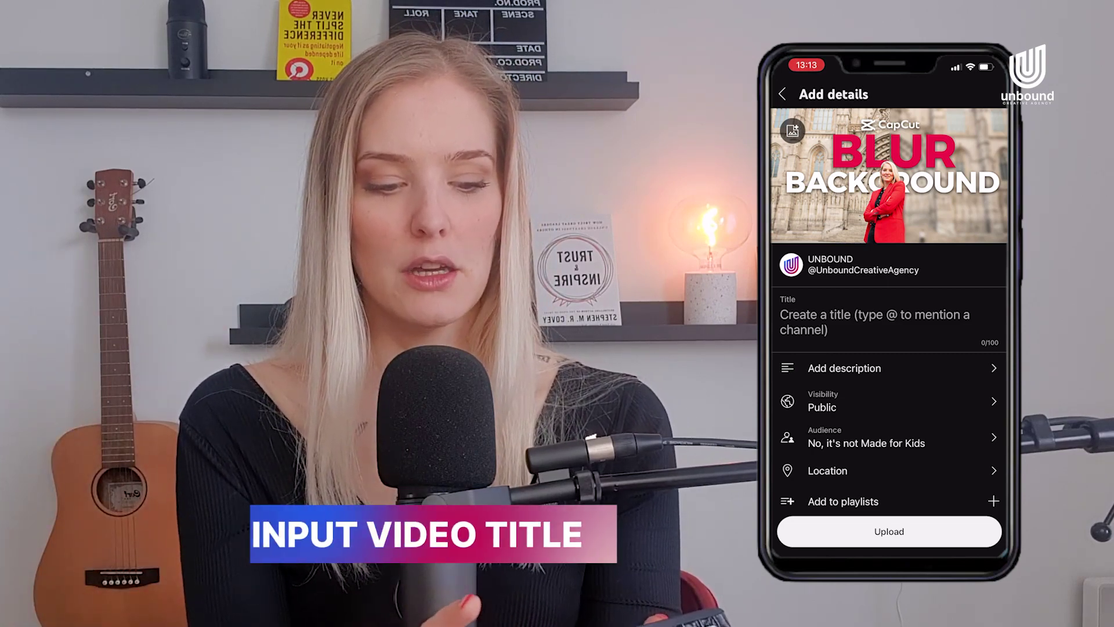
Enter the title 'How to Blur Video background in CapCut' and the description 'Type your description'.
left_click(875, 322)
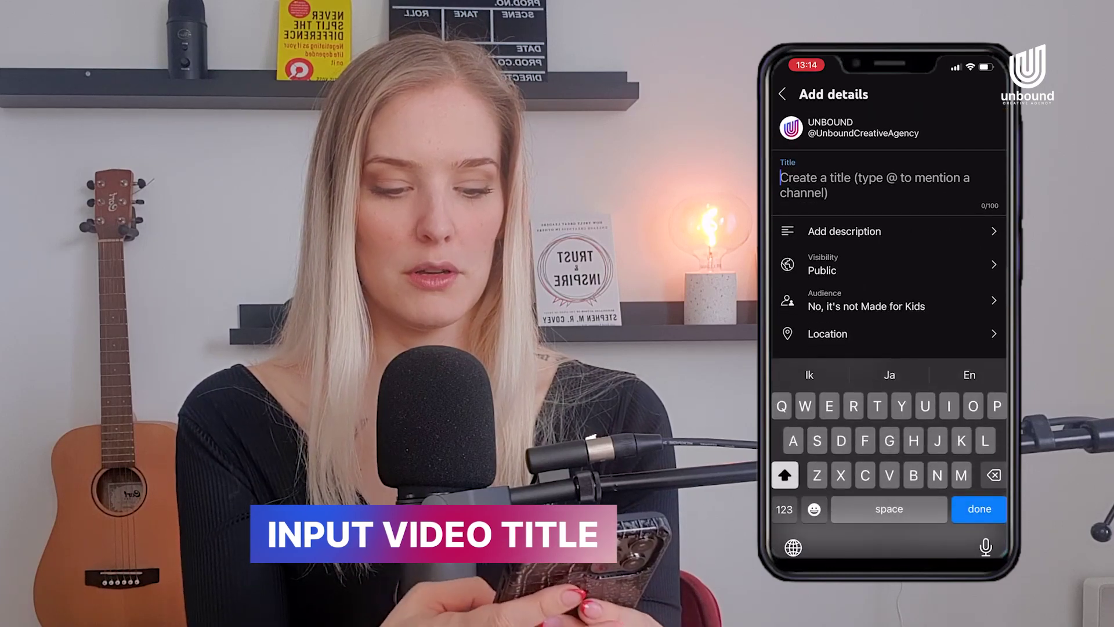
type("How to Blur Video ba")
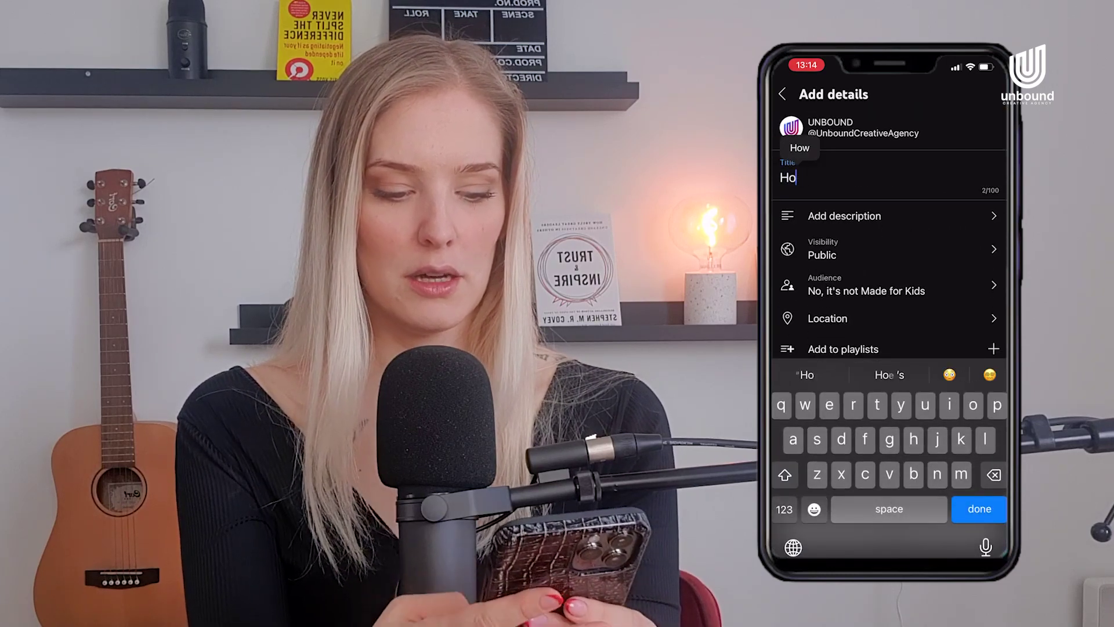
type("ckground")
left_click_drag(893, 177, 877, 178)
left_click(980, 178)
type("in CapCut")
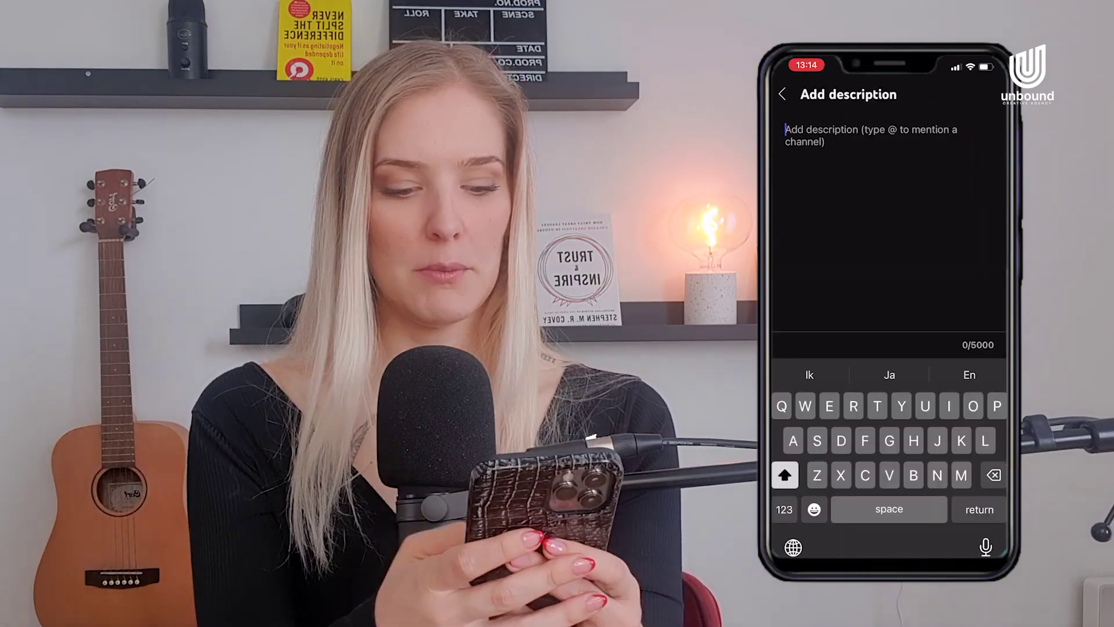
type("Type your description")
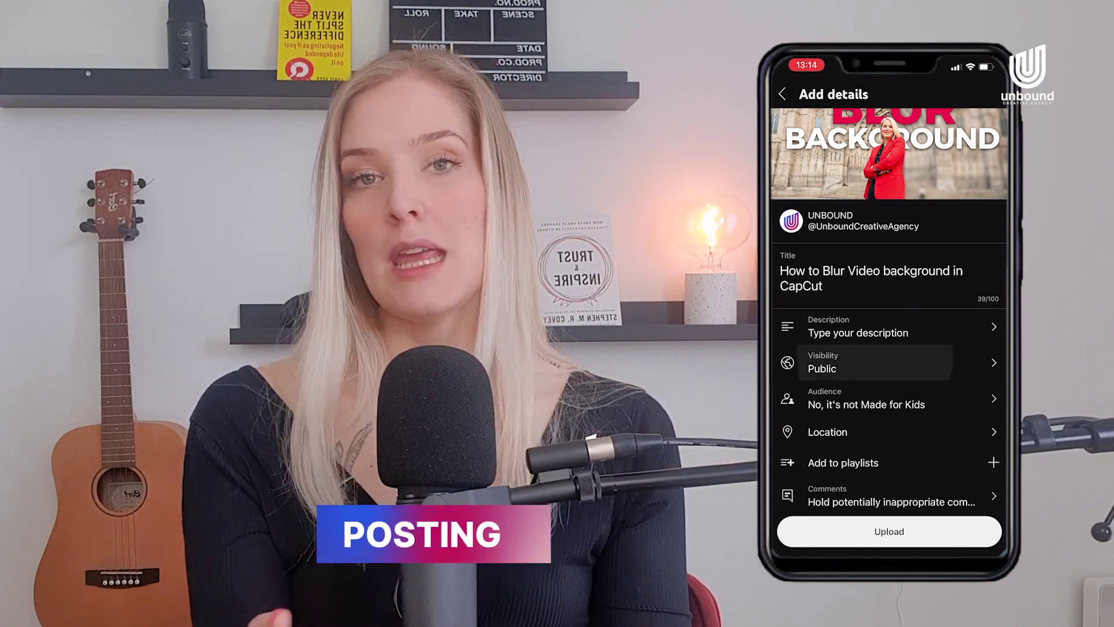
Scroll down the Add details screen toward the playlist setting.
scroll(888, 362, "down", 1)
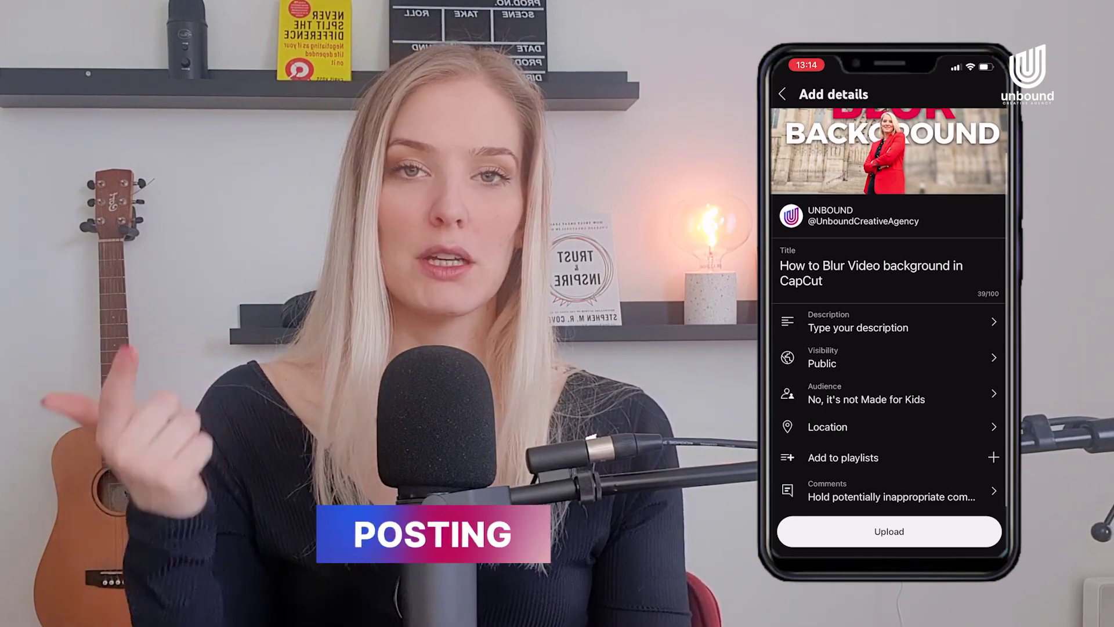